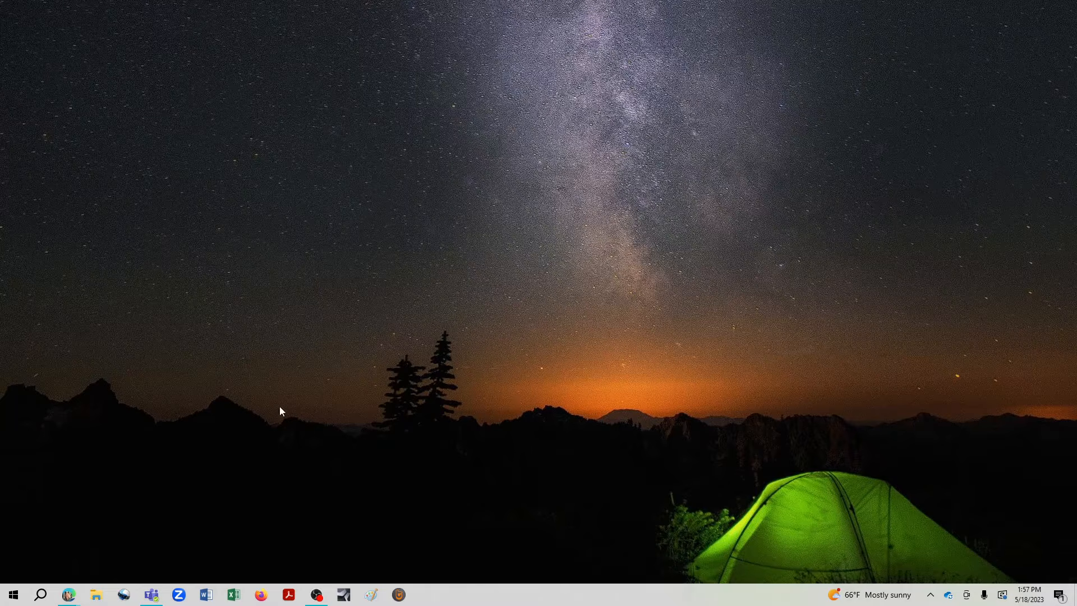
# - Open the VideoScribe website in the browser, view the subscription pricing page and return to the home page
pyautogui.moveTo(69, 594)
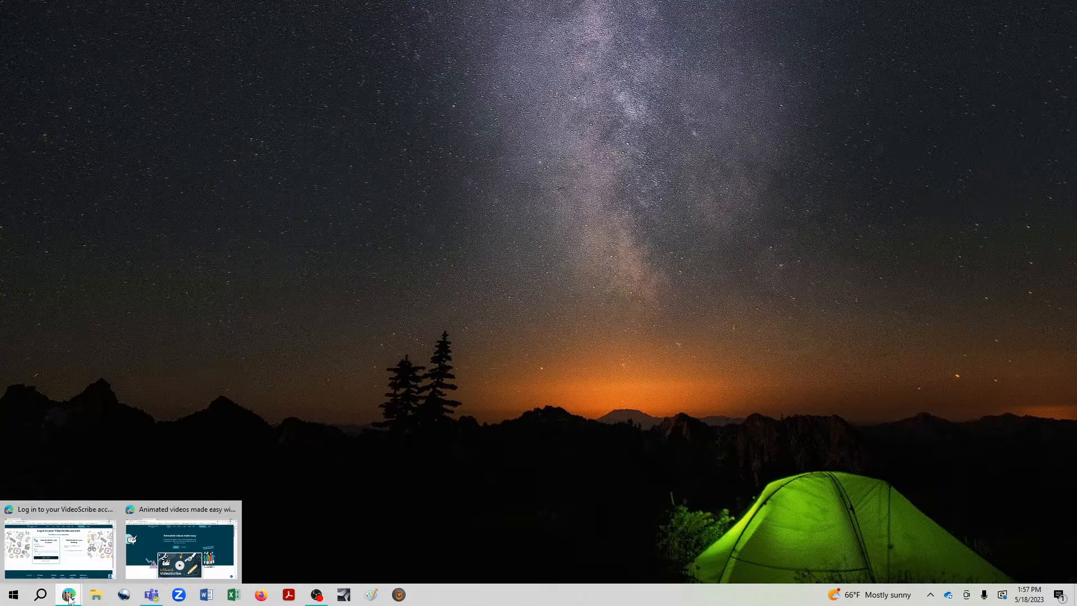
pyautogui.click(141, 547)
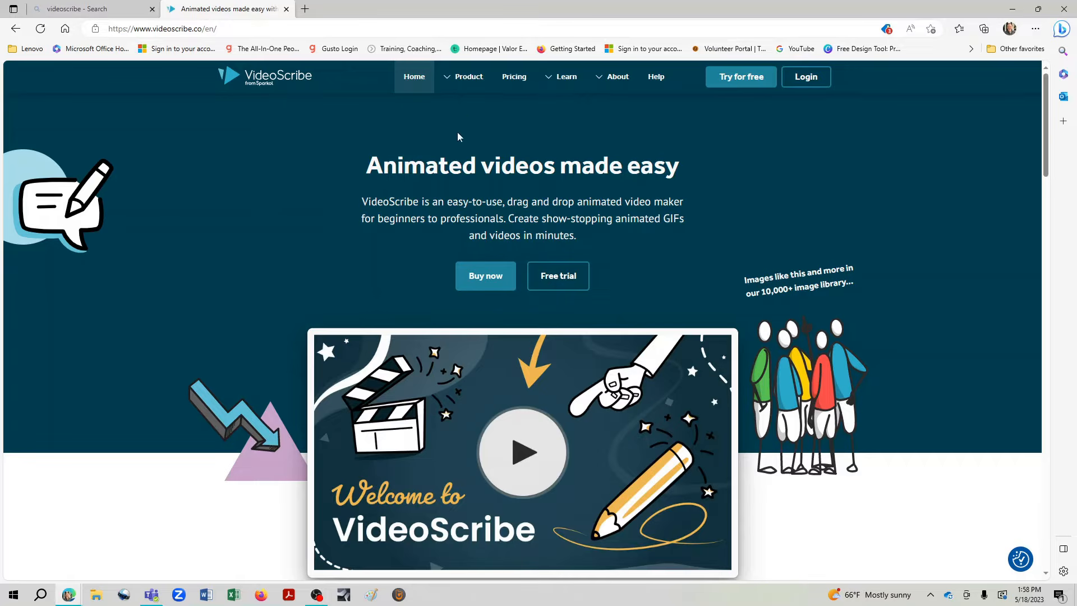
pyautogui.click(515, 79)
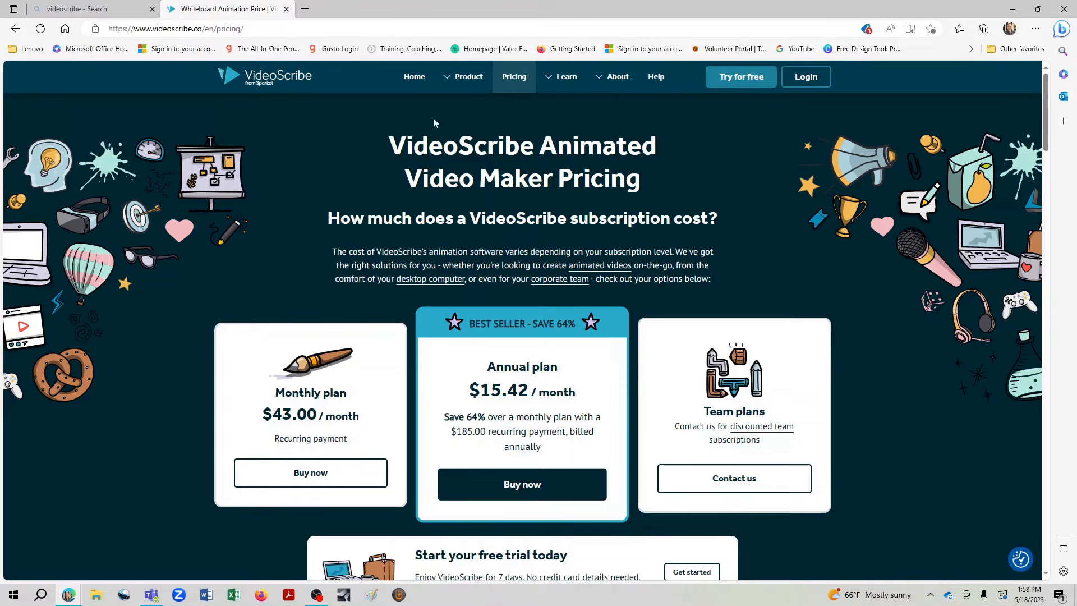
pyautogui.click(414, 77)
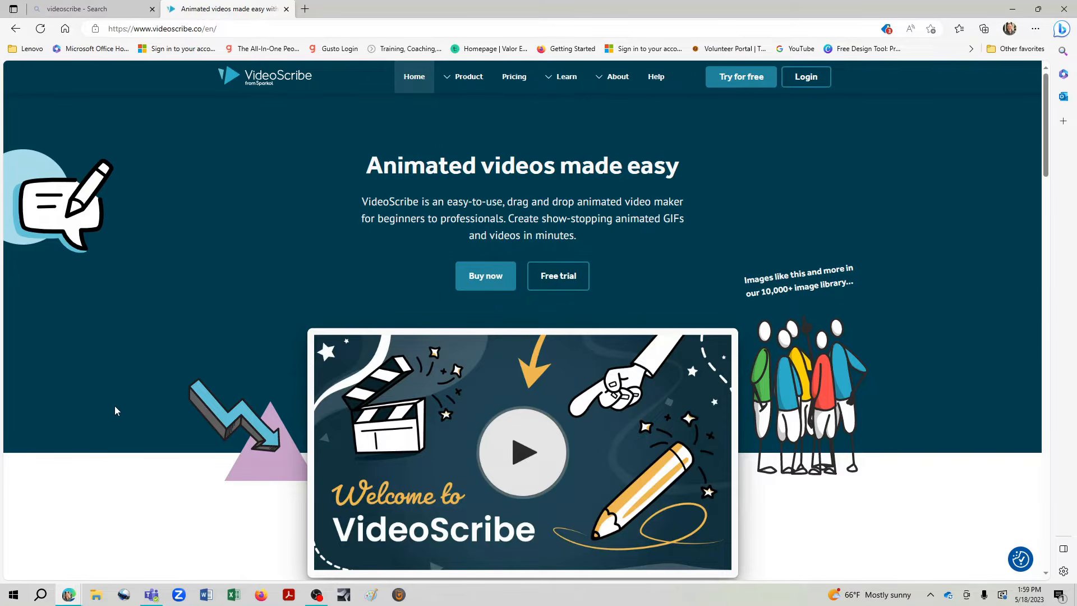
# - Log in to the VideoScribe browser account with the pre-filled credentials and show the project dashboard in full screen
pyautogui.click(67, 596)
pyautogui.click(65, 558)
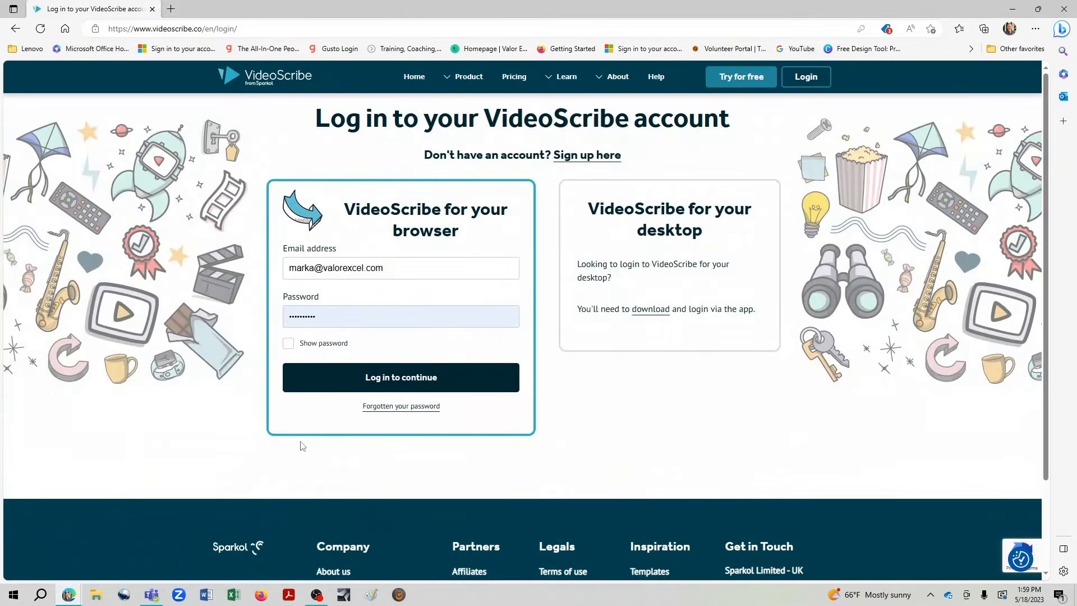
pyautogui.click(336, 390)
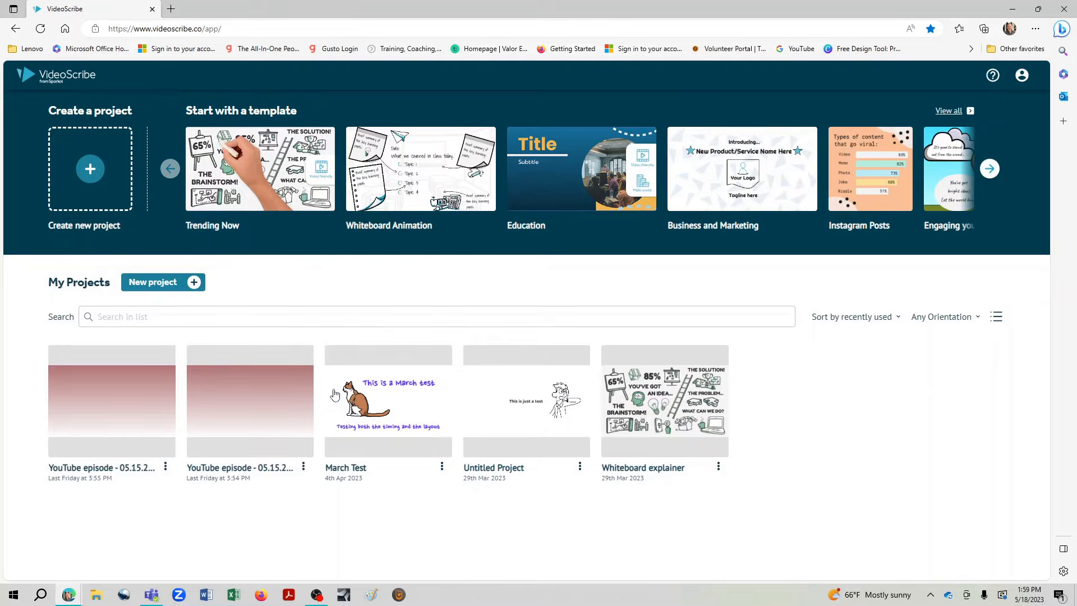
pyautogui.press('F11')
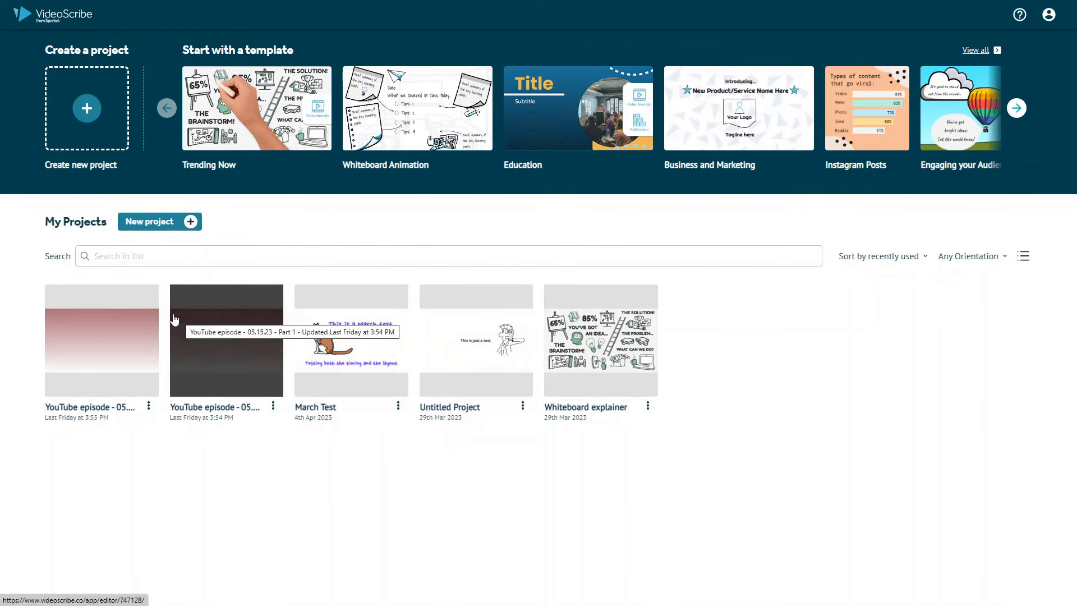
# - Create a new project named Test Project in the 16:9 size
pyautogui.click(127, 256)
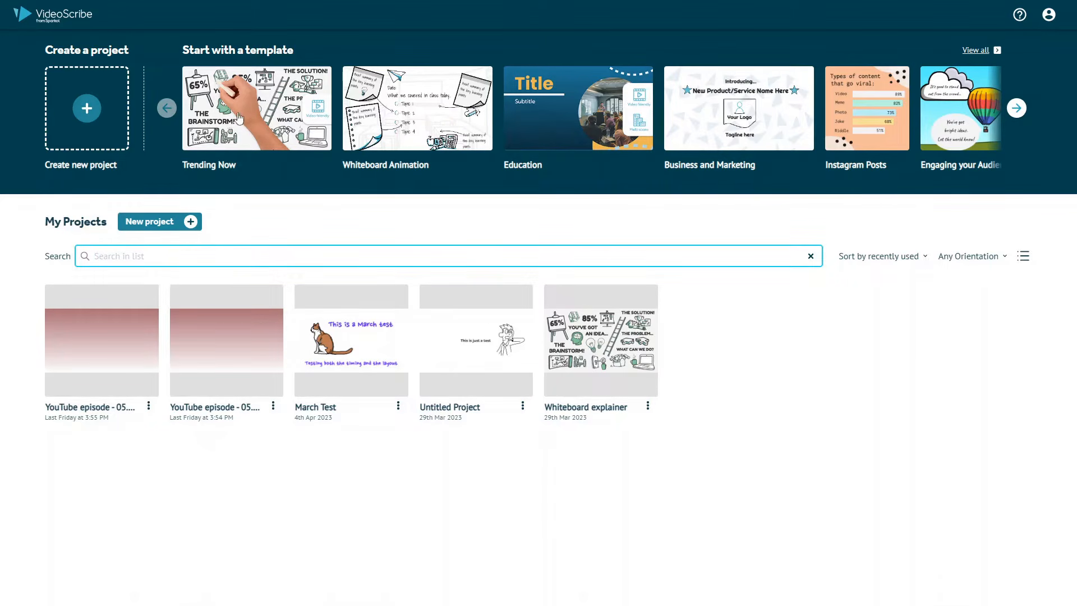
pyautogui.click(98, 108)
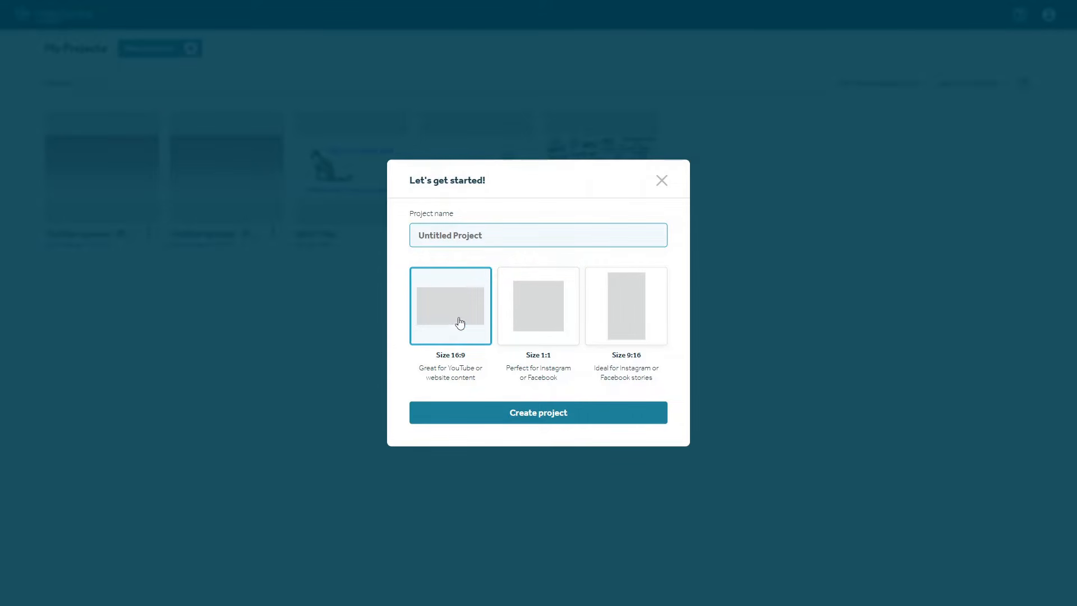
pyautogui.click(483, 232)
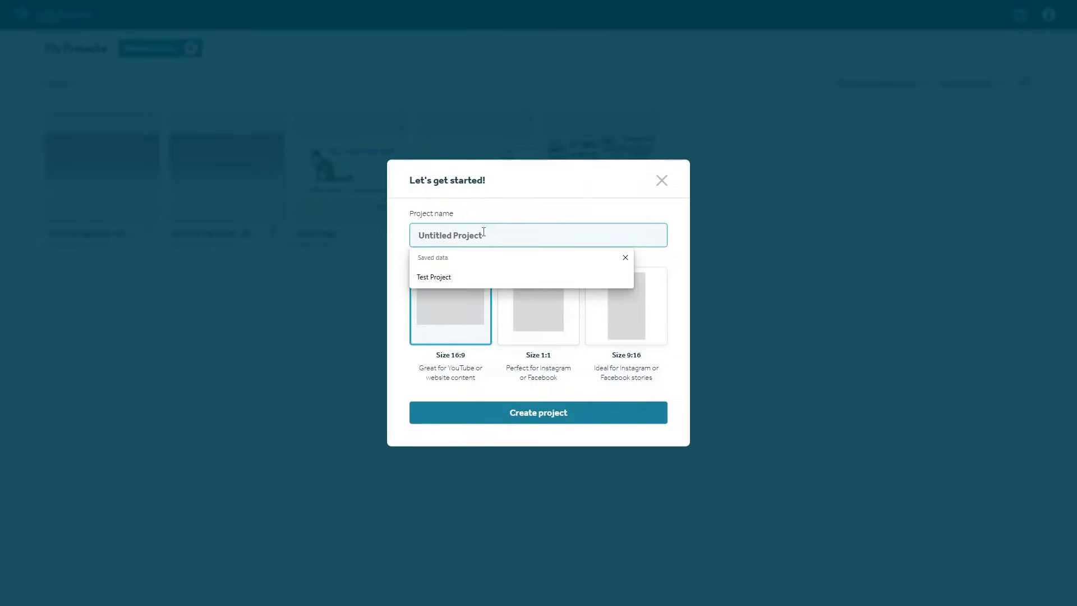
pyautogui.write('Test Project')
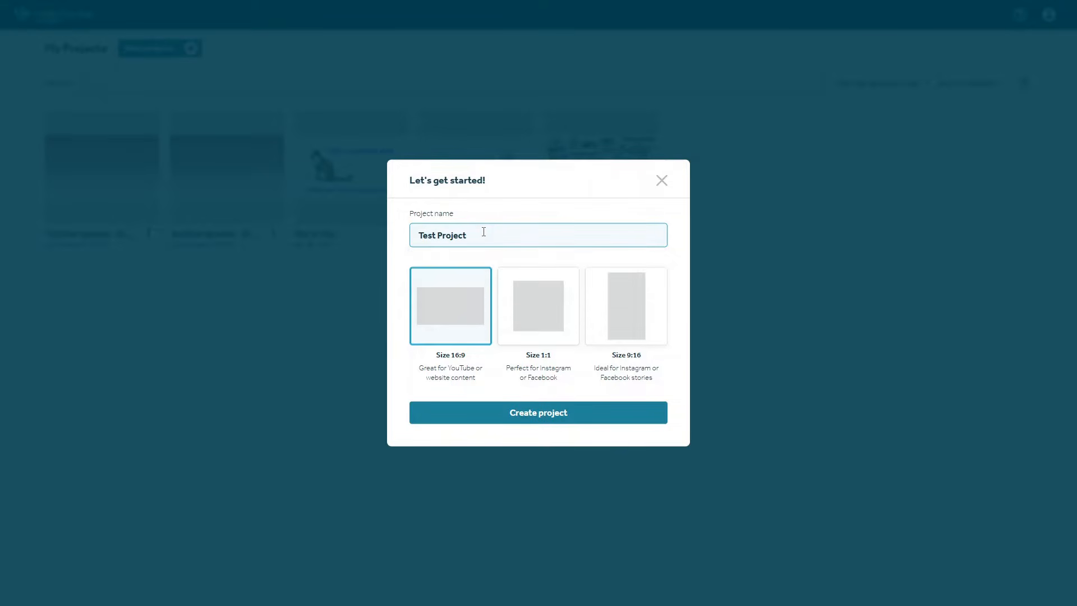
pyautogui.click(566, 415)
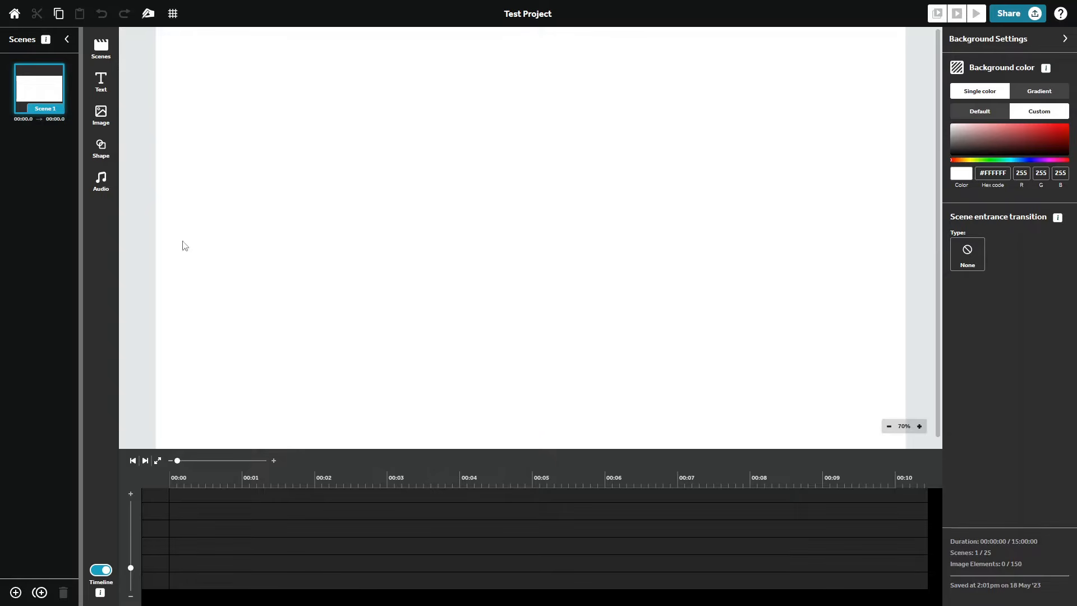
# - Browse the default drawing hand options and confirm Rosie Black Fineliner as the default hand
pyautogui.click(147, 15)
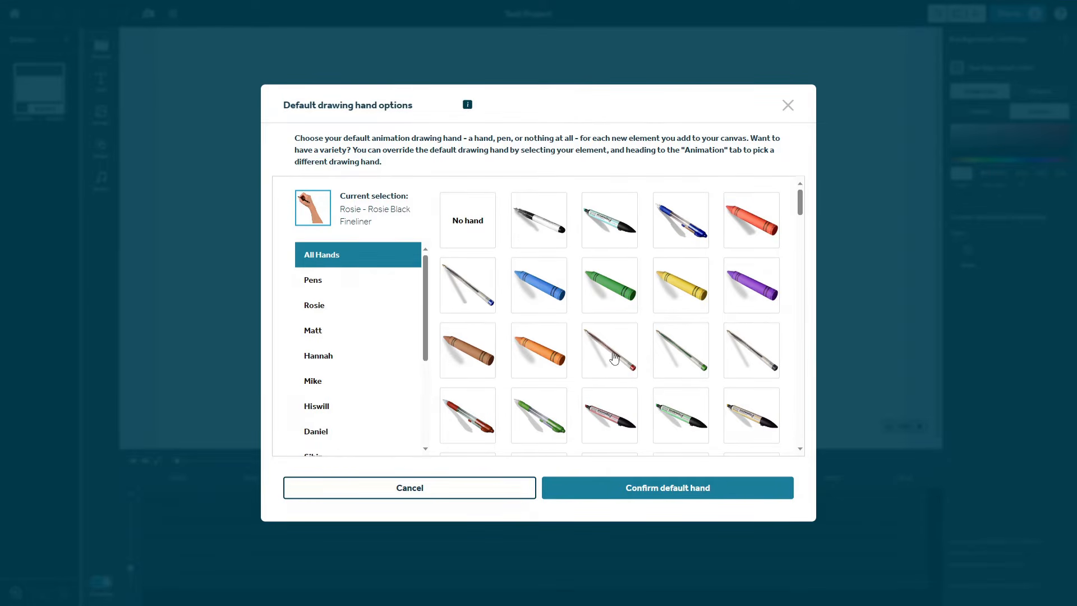
pyautogui.scroll(-1, 608, 359)
pyautogui.scroll(1, 608, 393)
pyautogui.scroll(-5, 625, 328)
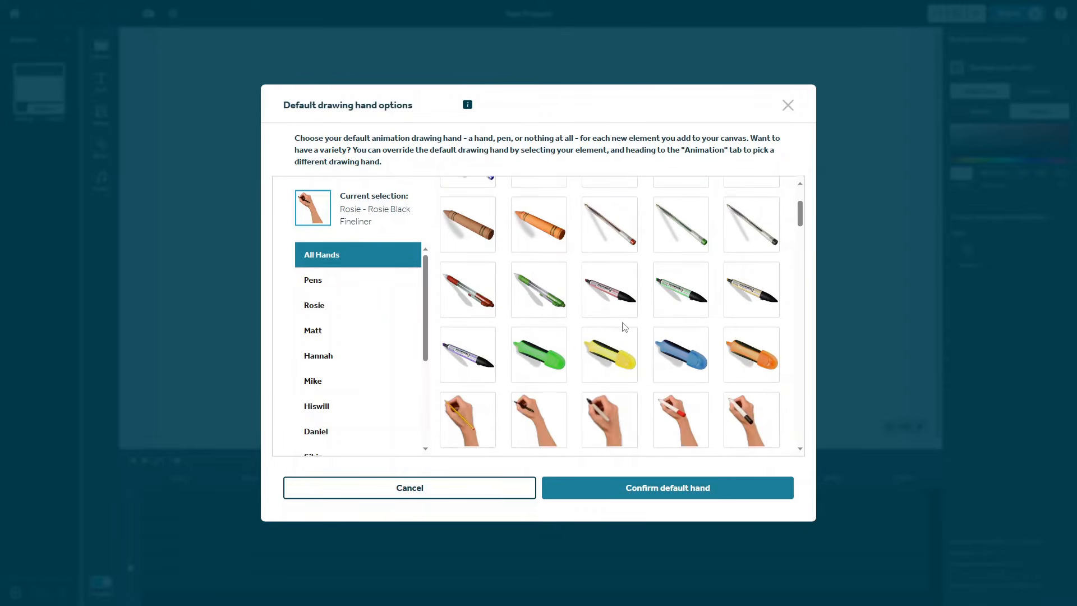
pyautogui.scroll(-4, 624, 328)
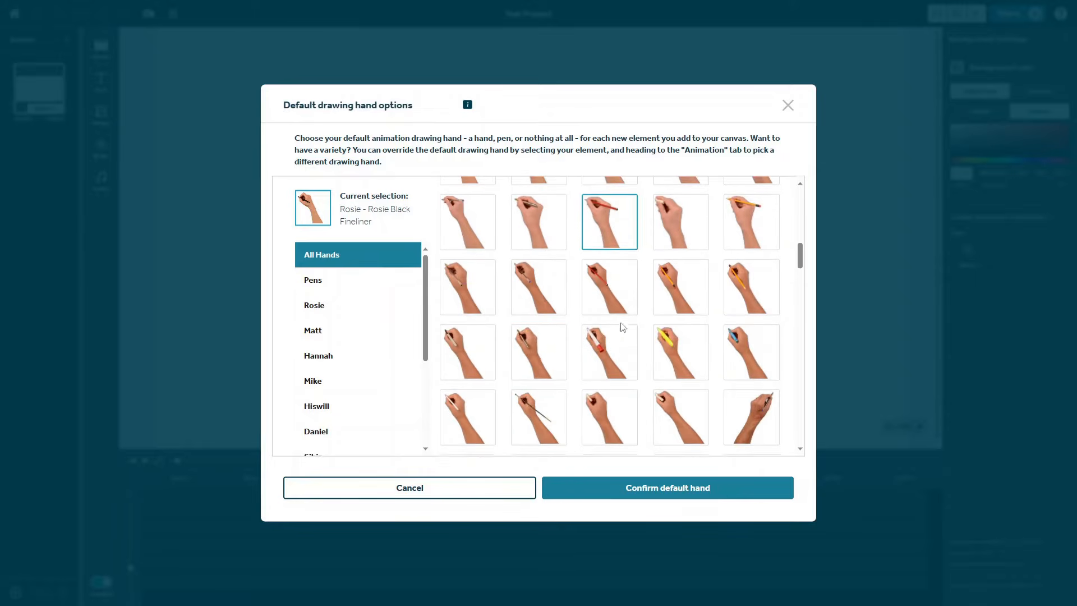
pyautogui.scroll(-5, 615, 327)
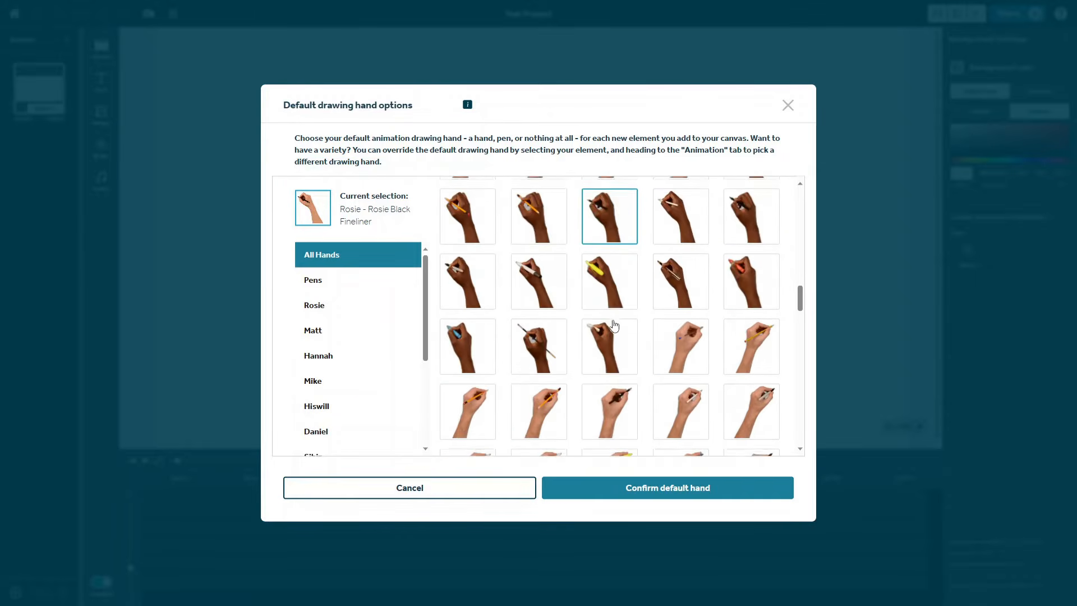
pyautogui.scroll(-5, 614, 327)
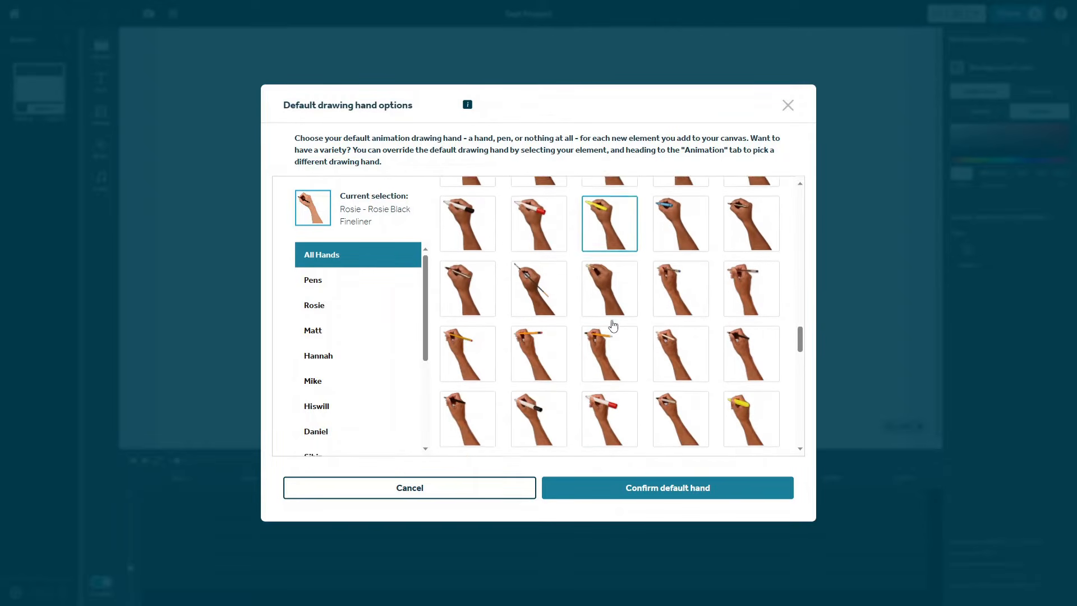
pyautogui.scroll(-5, 612, 325)
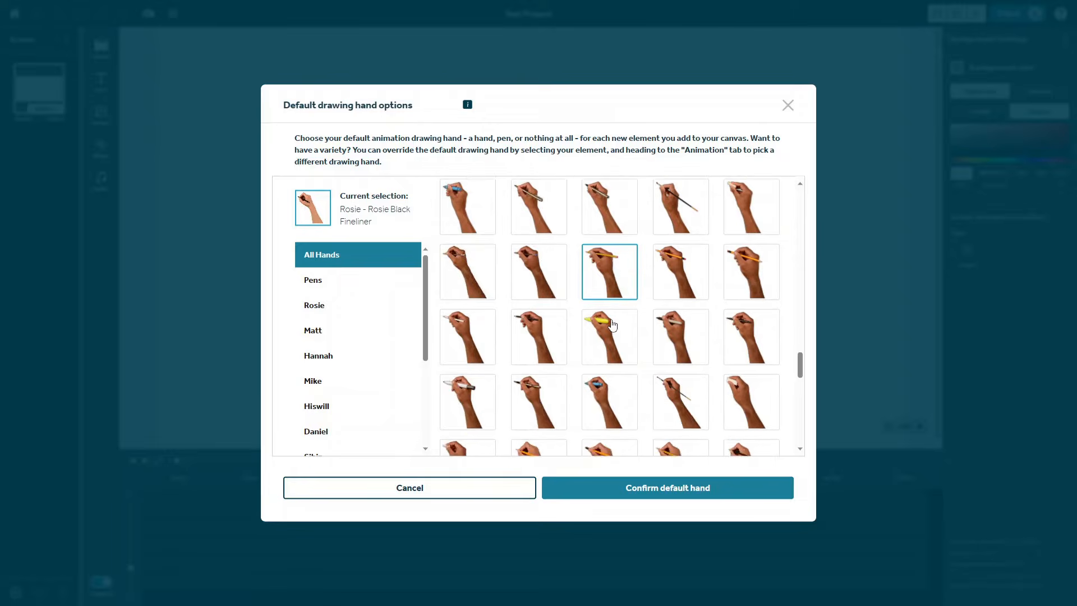
pyautogui.scroll(-3, 613, 326)
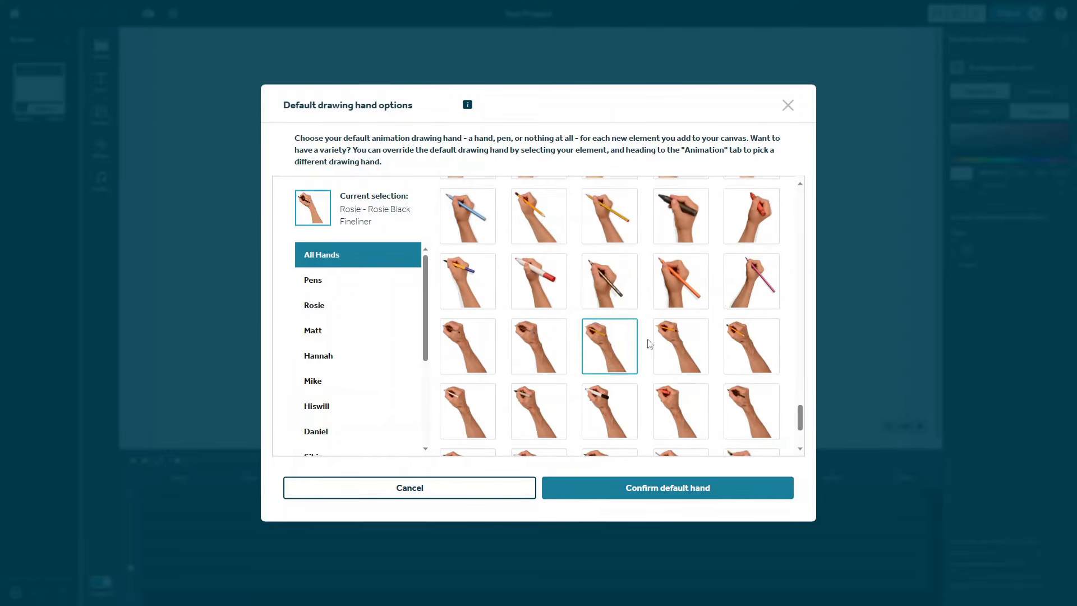
pyautogui.click(648, 490)
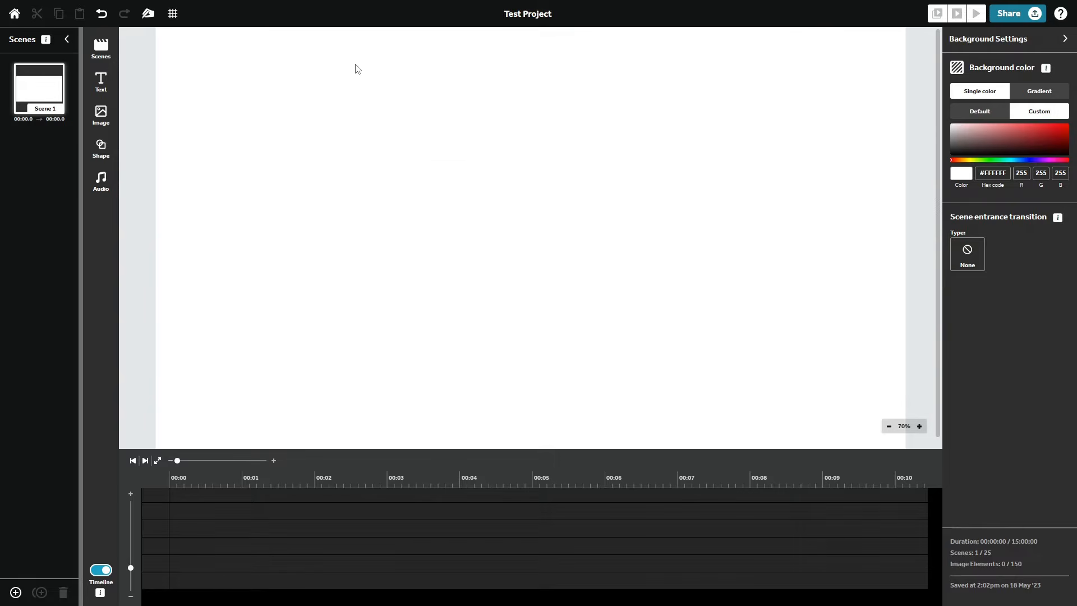
# - Show the canvas grid and hide it again
pyautogui.click(173, 14)
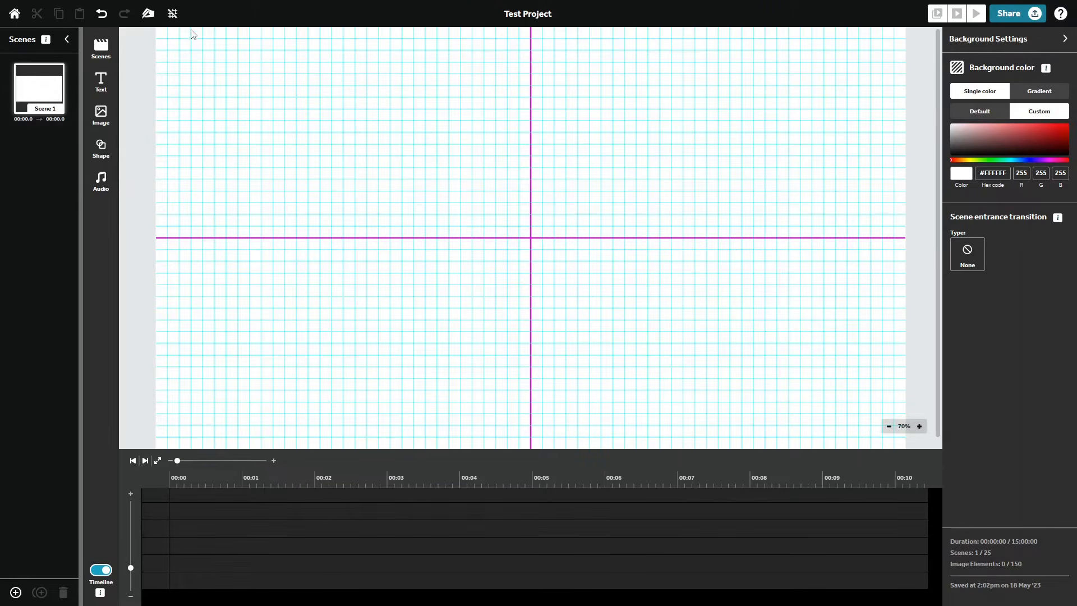
pyautogui.click(173, 16)
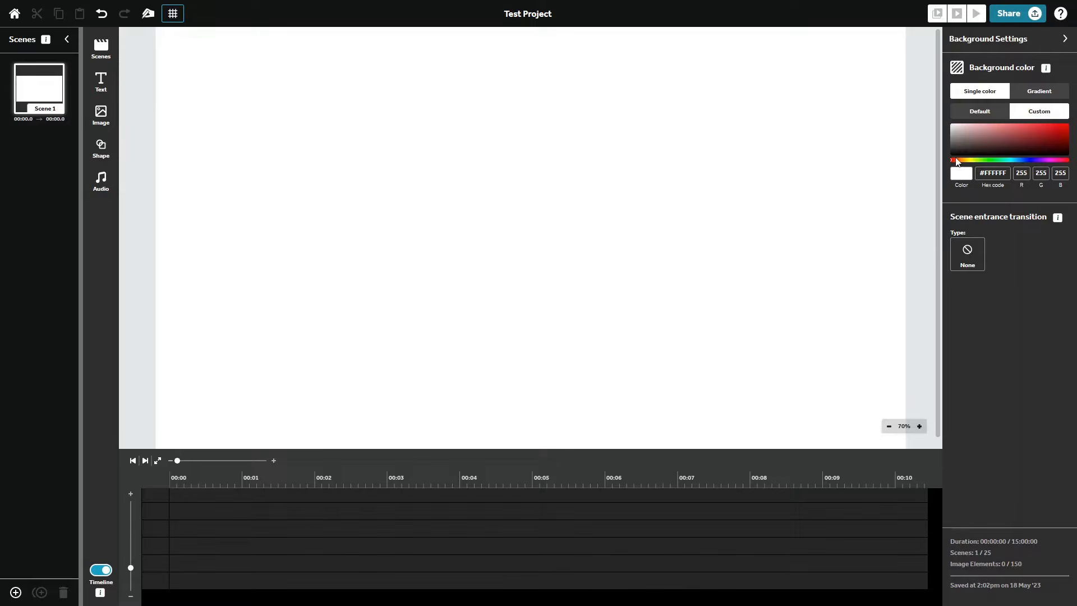
# - Try custom single-color teal backgrounds on the scene, first #3FACB3 and a paler #83B8BC
pyautogui.click(1013, 161)
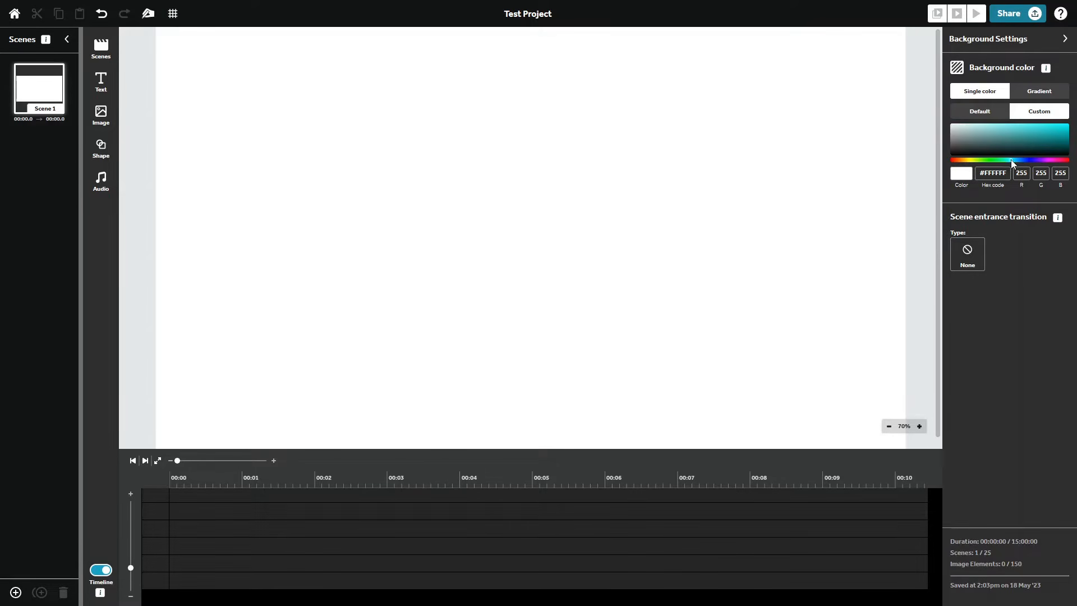
pyautogui.click(1028, 133)
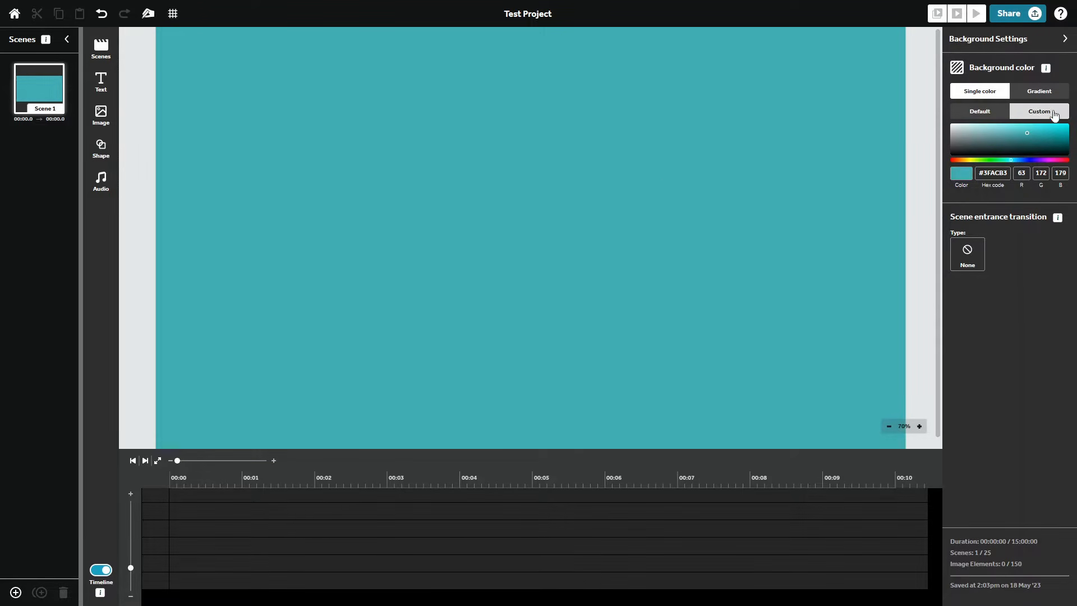
pyautogui.click(1027, 133)
pyautogui.click(986, 133)
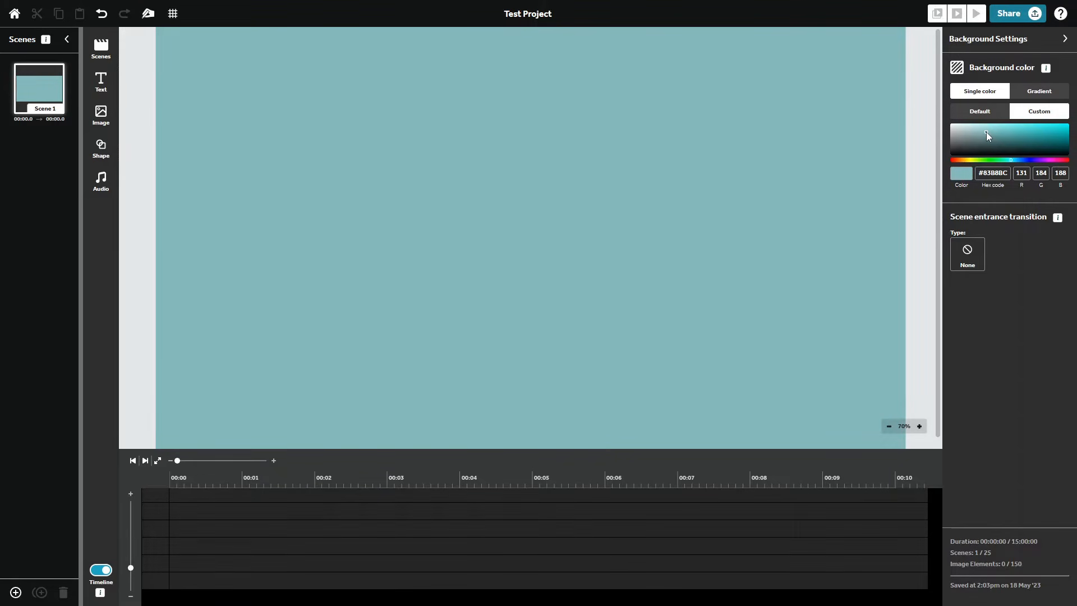
pyautogui.click(988, 132)
# - Give the scene a vertical gradient background with teal #1B9794 as the top color and white as the bottom color
pyautogui.click(1040, 92)
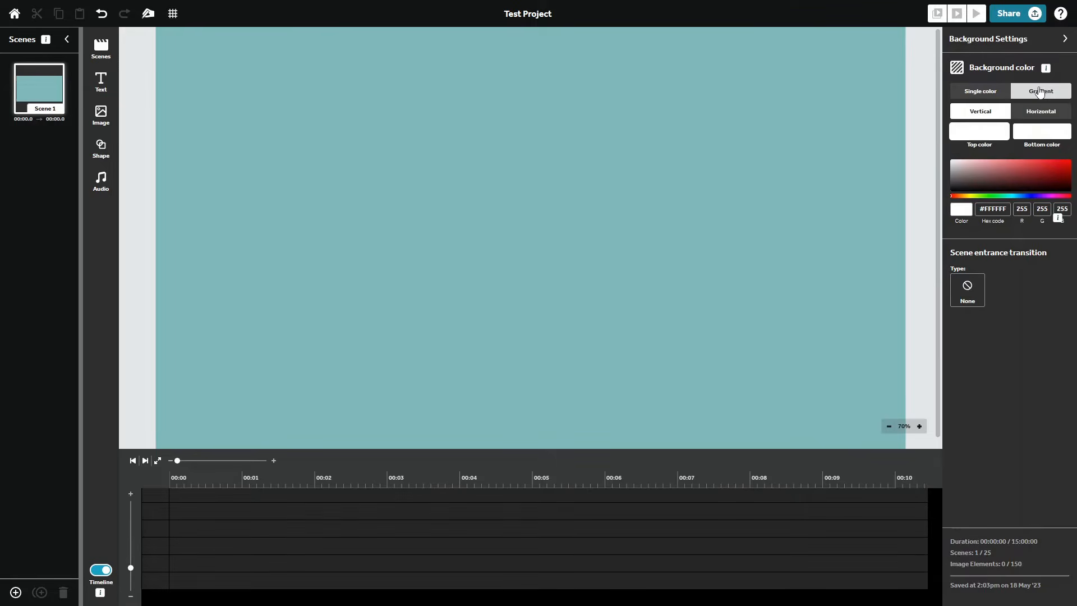
pyautogui.click(1011, 197)
pyautogui.click(1049, 172)
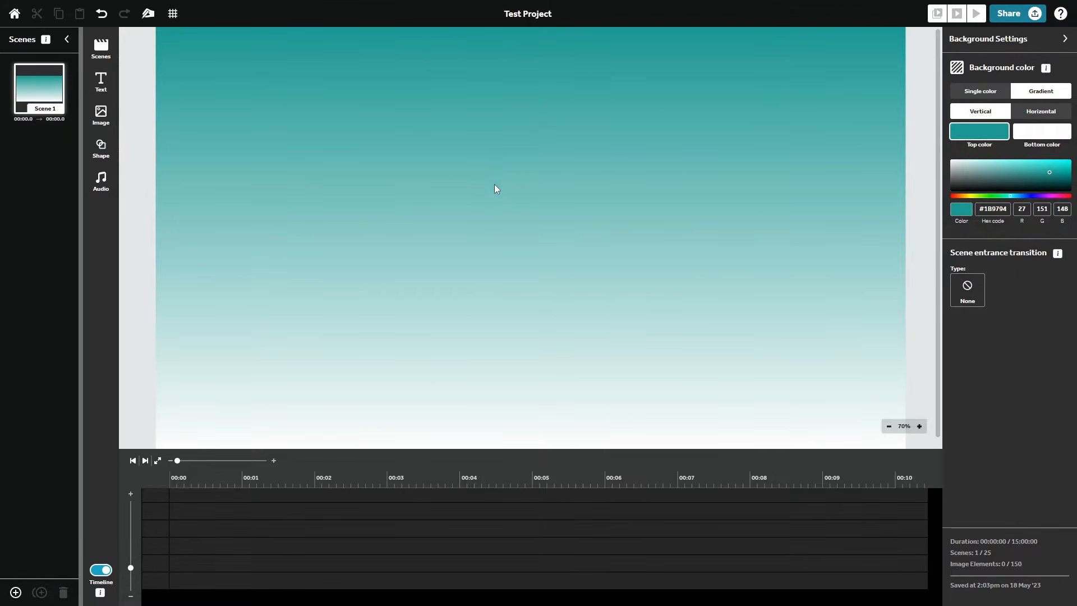
# - Add a text element to the scene and set its font to Patrick Hand
pyautogui.click(102, 82)
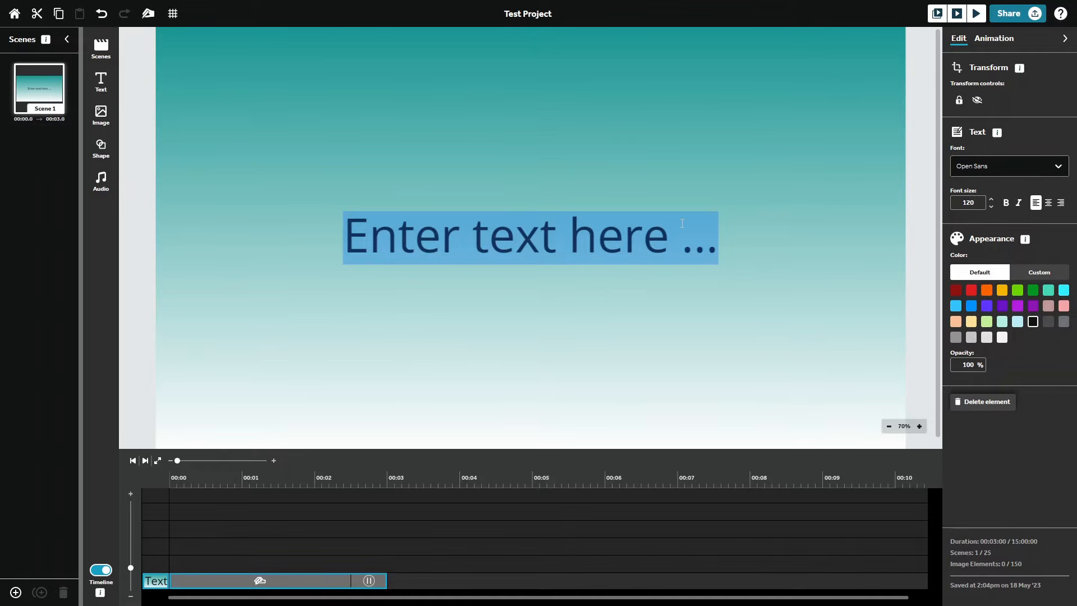
pyautogui.click(1060, 170)
pyautogui.scroll(-2, 1043, 275)
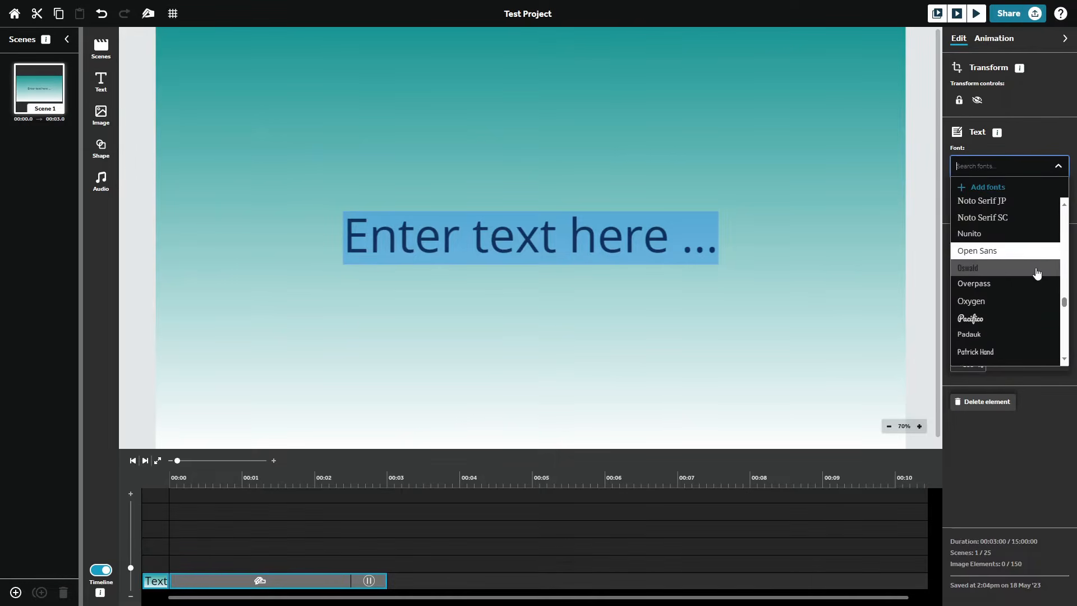
pyautogui.scroll(-3, 1008, 313)
pyautogui.click(1003, 301)
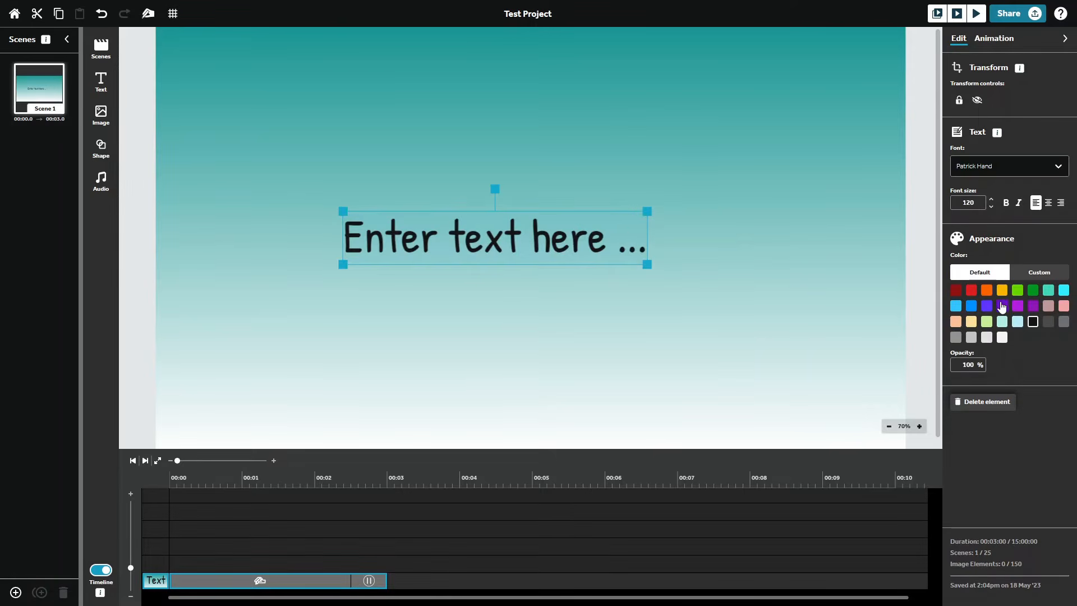
# - Color the placeholder text blue-violet and enlarge it on the canvas to about font size 146
pyautogui.doubleClick(624, 235)
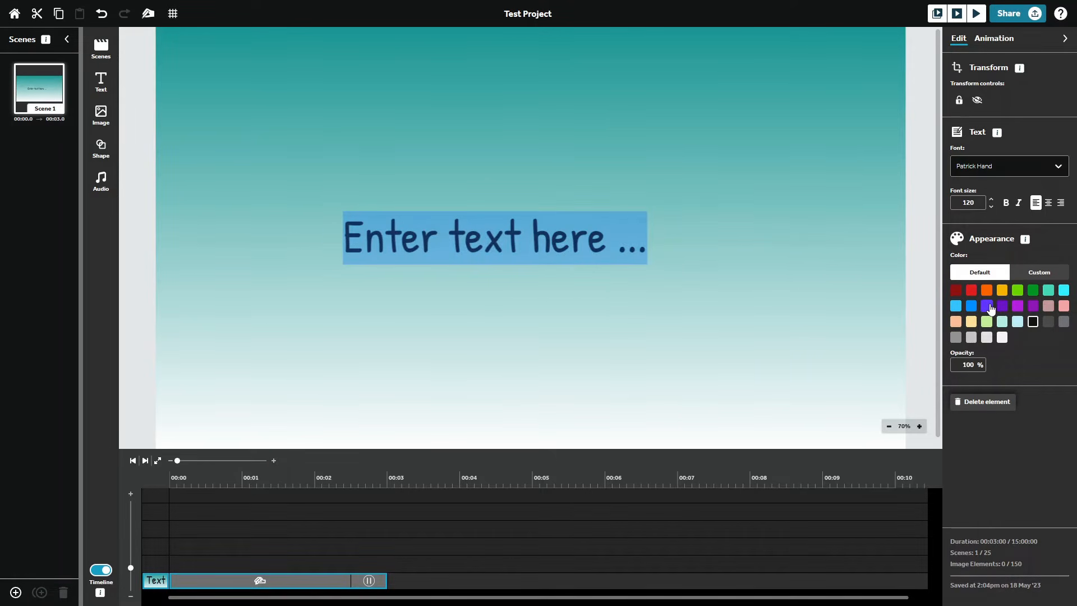
pyautogui.click(989, 307)
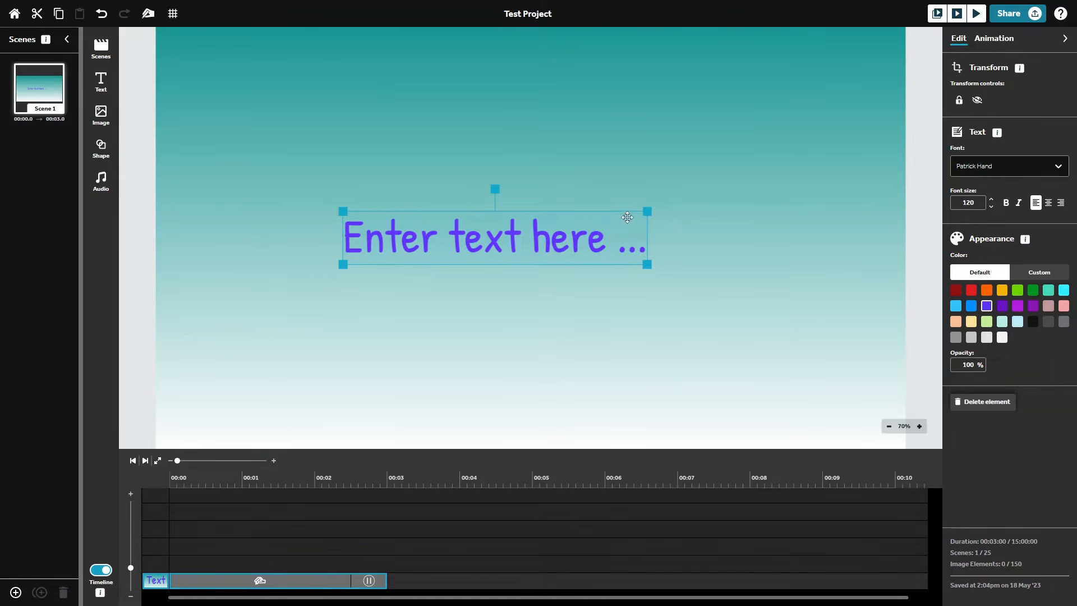
pyautogui.moveTo(651, 213); pyautogui.dragTo(700, 211)
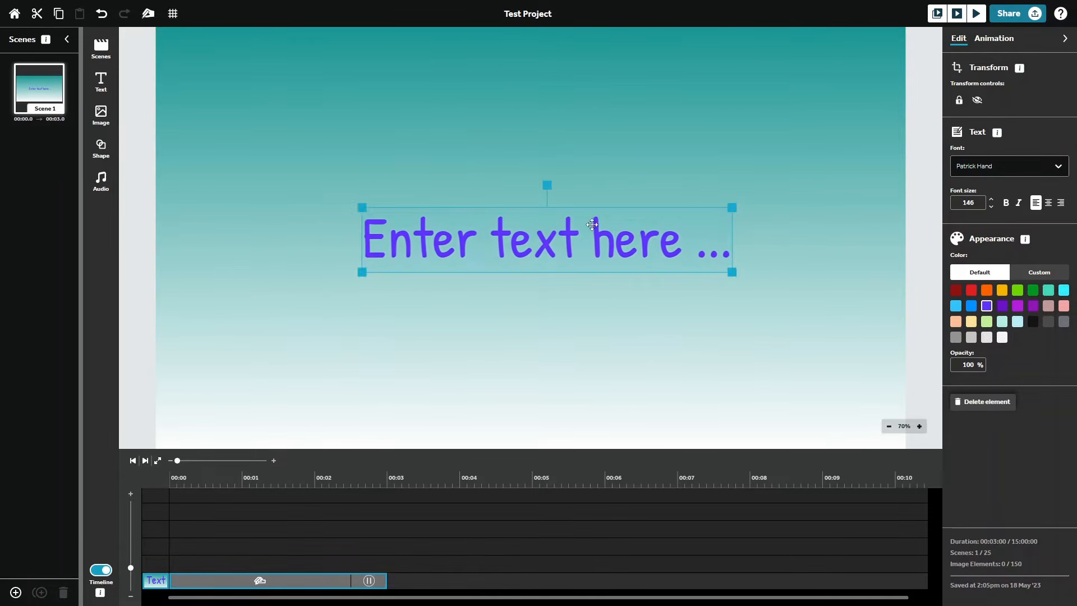
# - Replace the placeholder text with "This is test text!!!" and move it to the lower middle of the scene
pyautogui.doubleClick(580, 237)
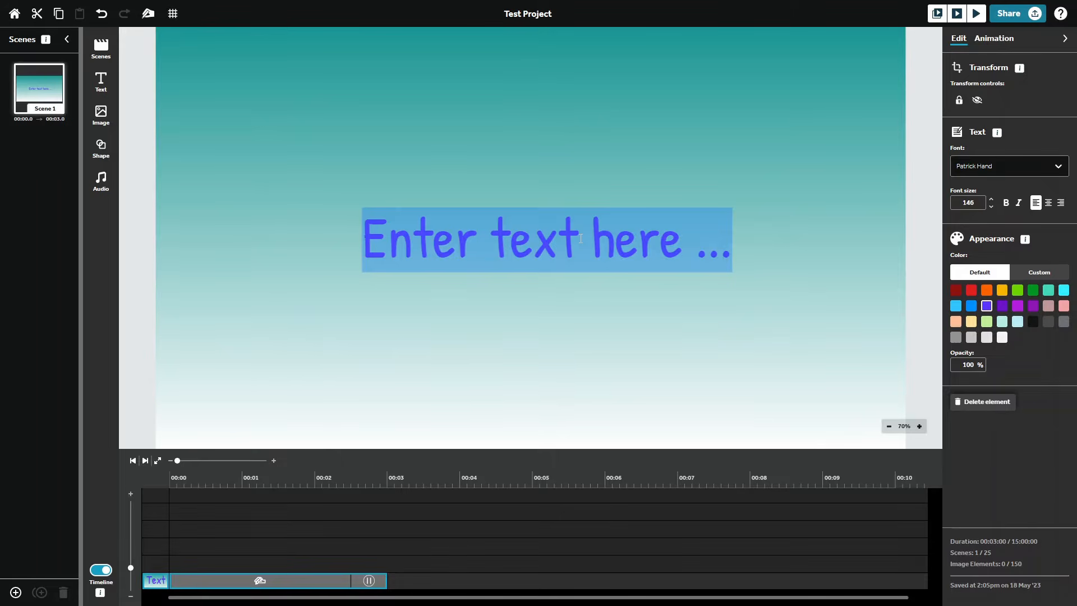
pyautogui.press('BackSpace')
pyautogui.write('Th')
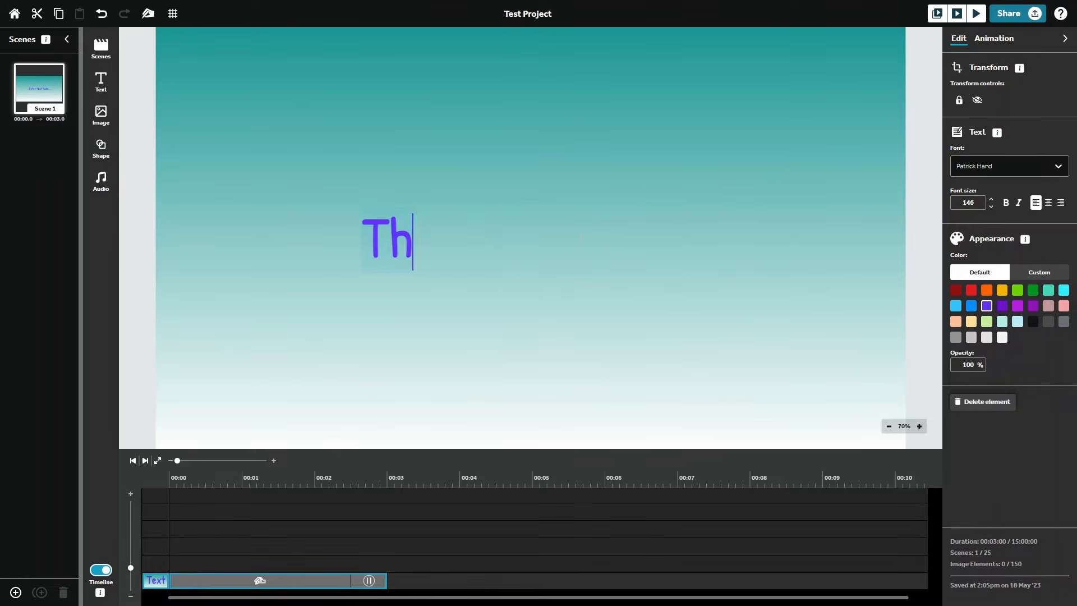
pyautogui.write('is is test t')
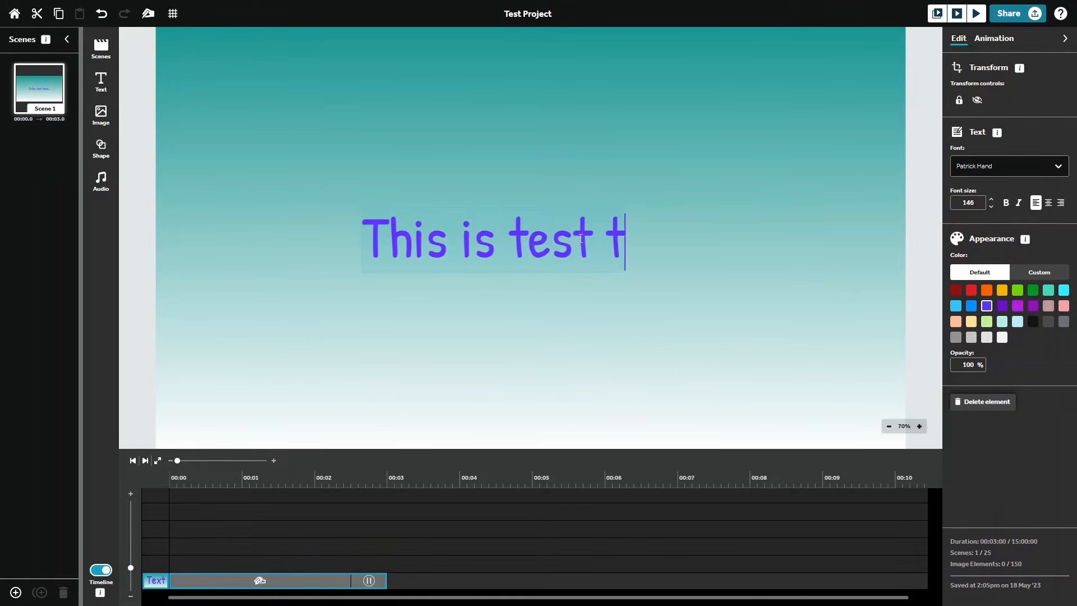
pyautogui.write('ext!!!')
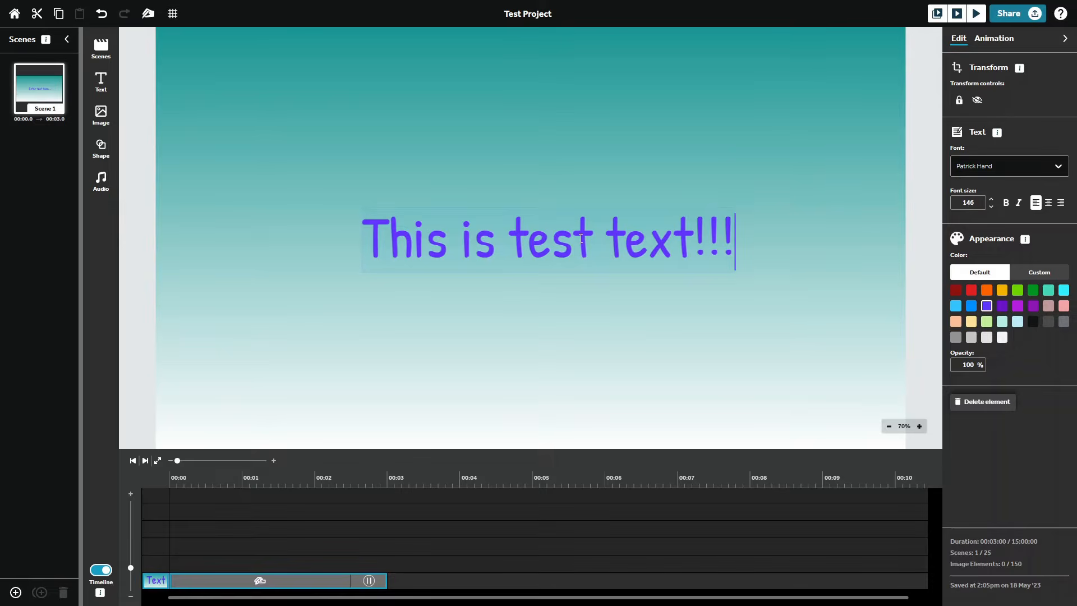
pyautogui.press('Escape')
pyautogui.moveTo(642, 242); pyautogui.dragTo(608, 380)
pyautogui.click(850, 293)
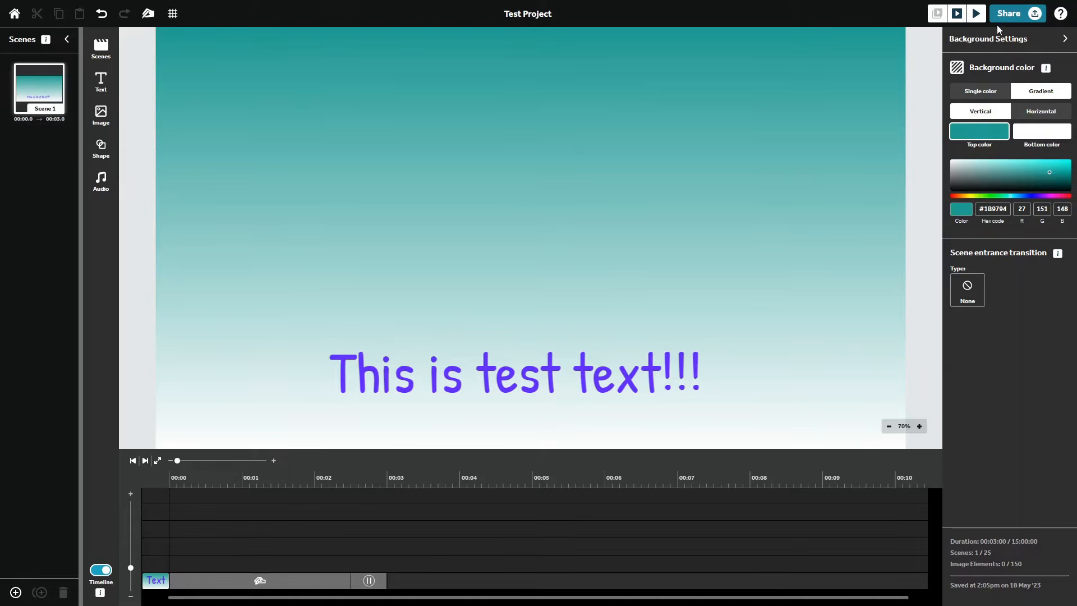
# - Lengthen the text's hand-draw entrance animation so the scene lasts 5.7 s, previewing the video before and after
pyautogui.click(977, 14)
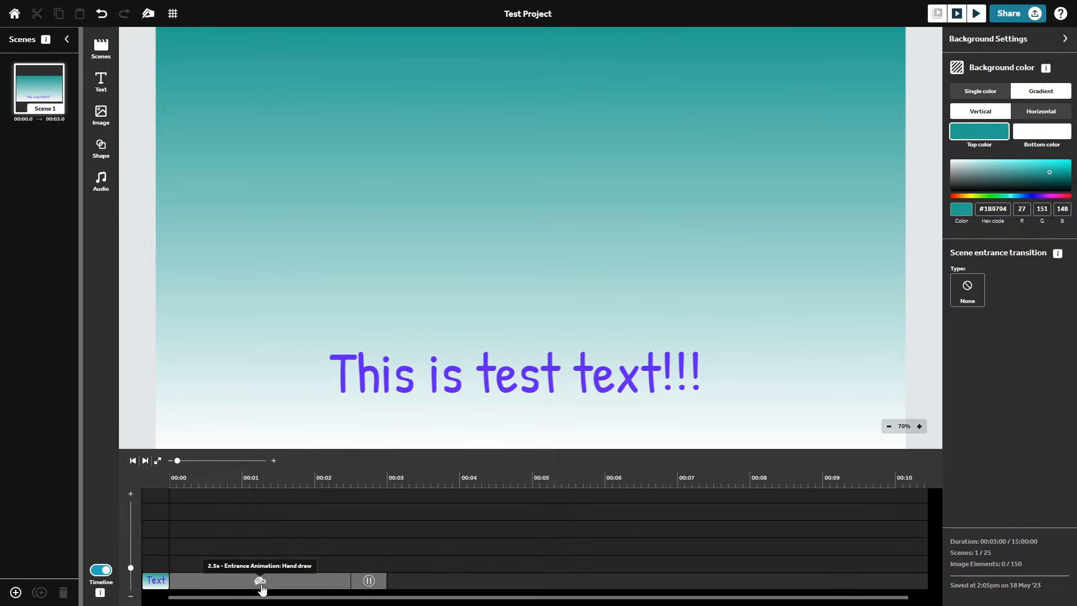
pyautogui.click(262, 584)
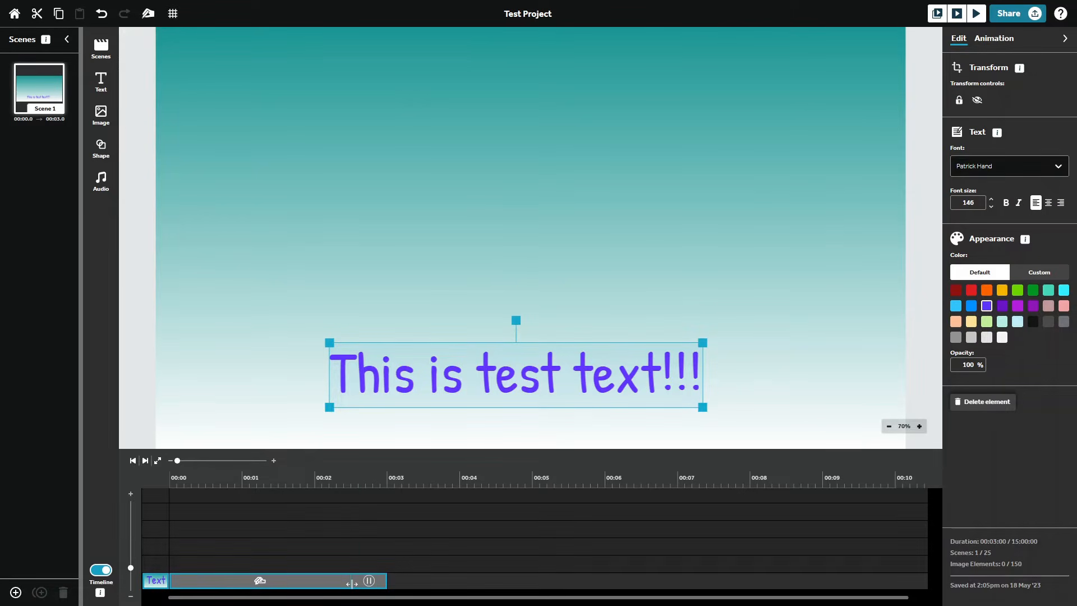
pyautogui.moveTo(352, 584); pyautogui.dragTo(546, 571)
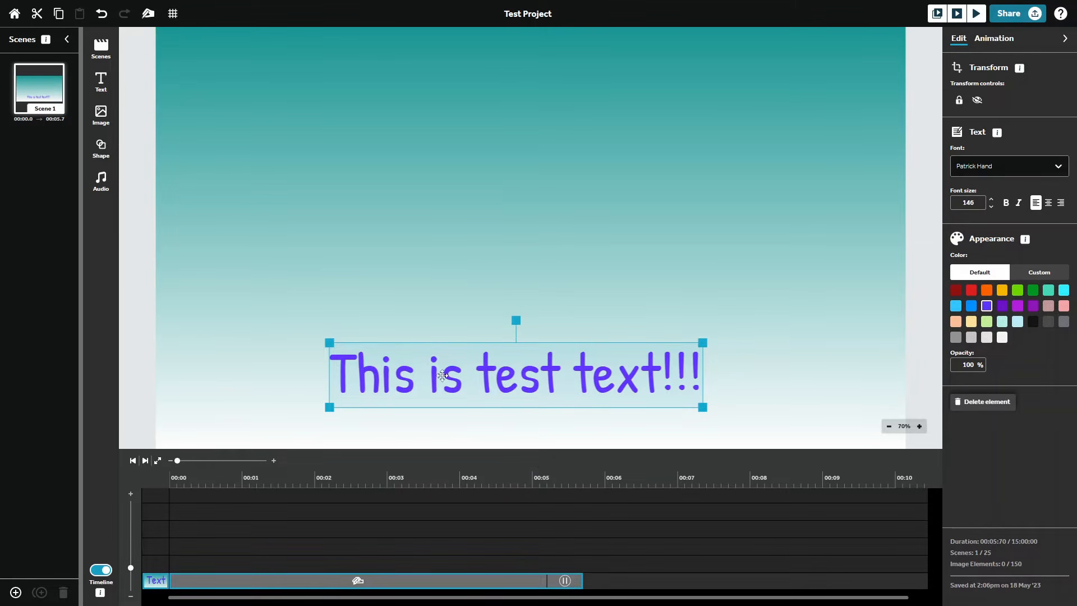
pyautogui.click(978, 15)
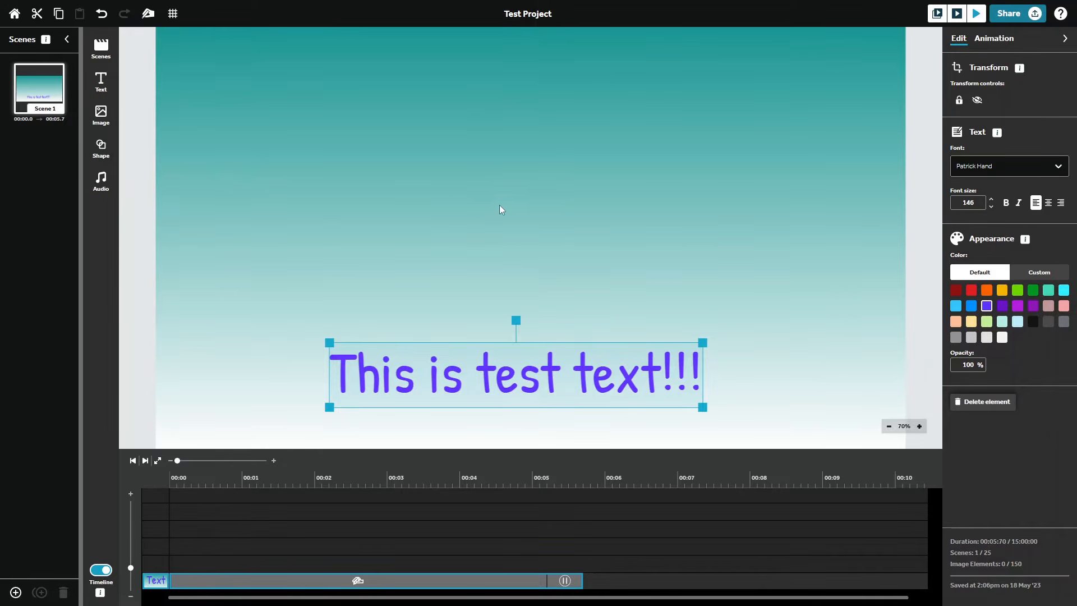
# - Add a circle shape, enlarge it above the text near the scene's center, and color it blue-violet
pyautogui.click(101, 150)
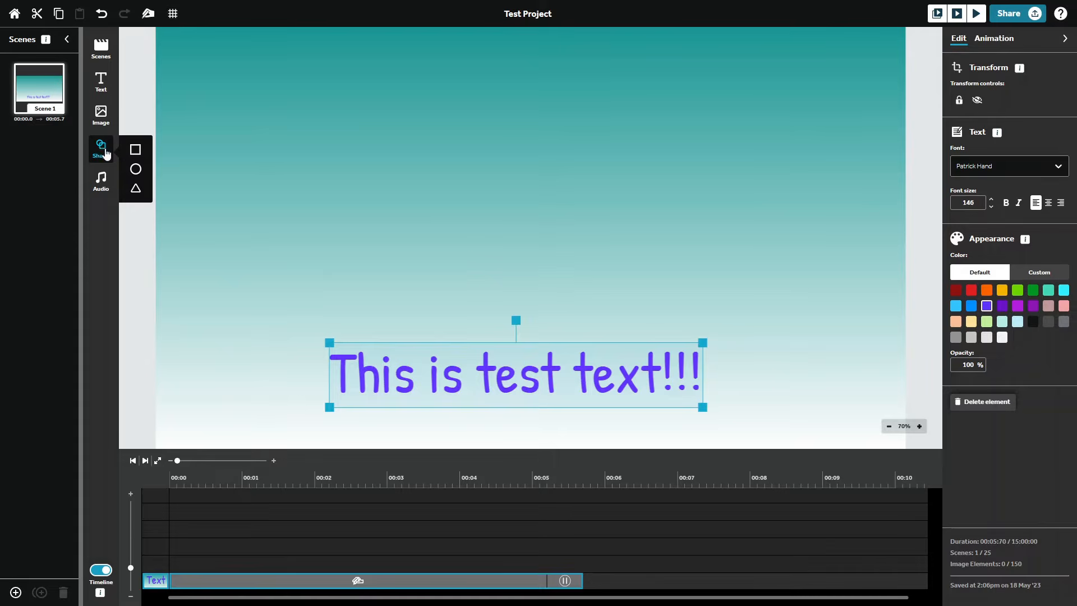
pyautogui.click(135, 169)
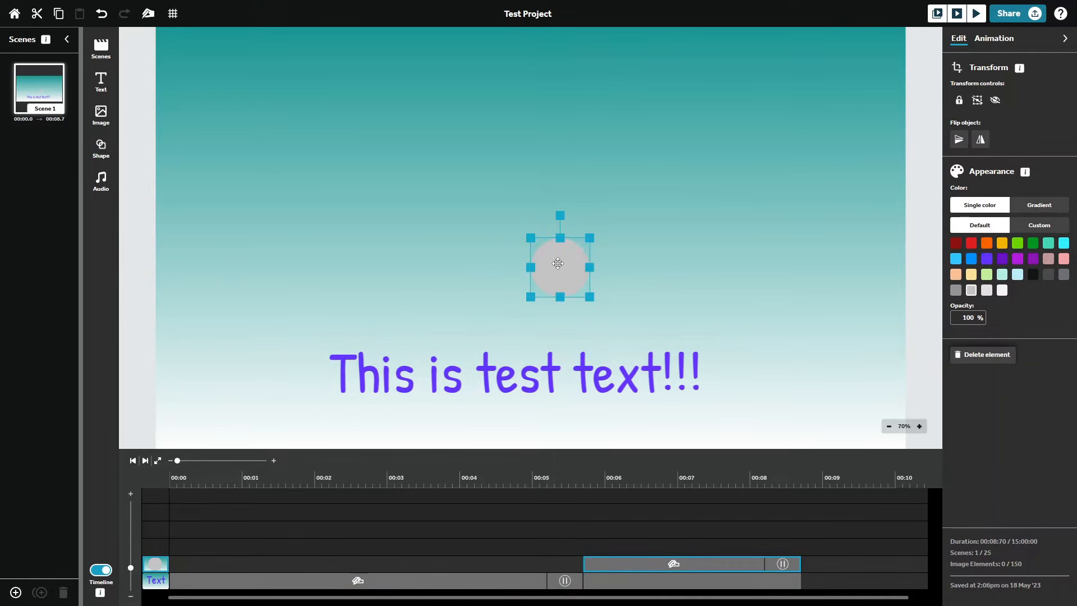
pyautogui.moveTo(558, 263); pyautogui.dragTo(618, 158)
pyautogui.moveTo(581, 203); pyautogui.dragTo(559, 233)
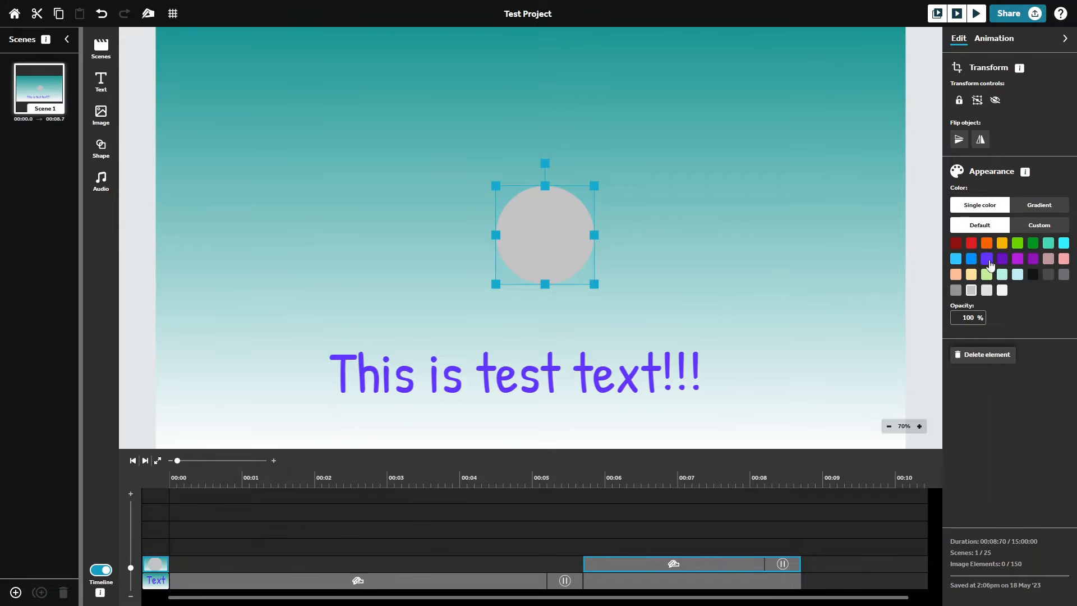
pyautogui.click(987, 260)
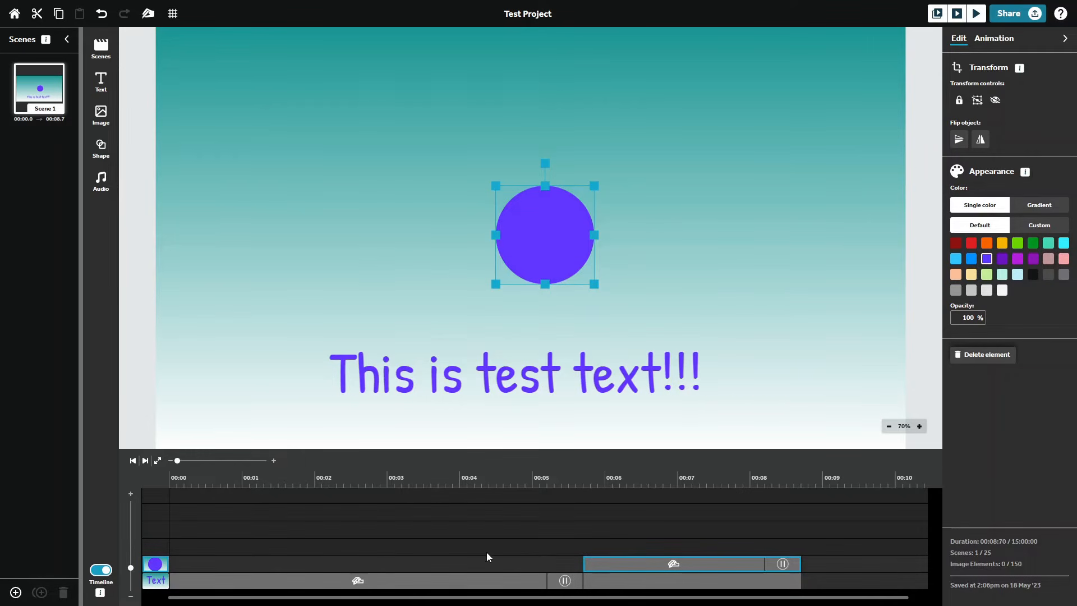
# - Preview the video and shorten the text's hand-draw entrance animation so the scene lasts 7.3 s
pyautogui.click(976, 14)
pyautogui.moveTo(545, 580); pyautogui.dragTo(443, 580)
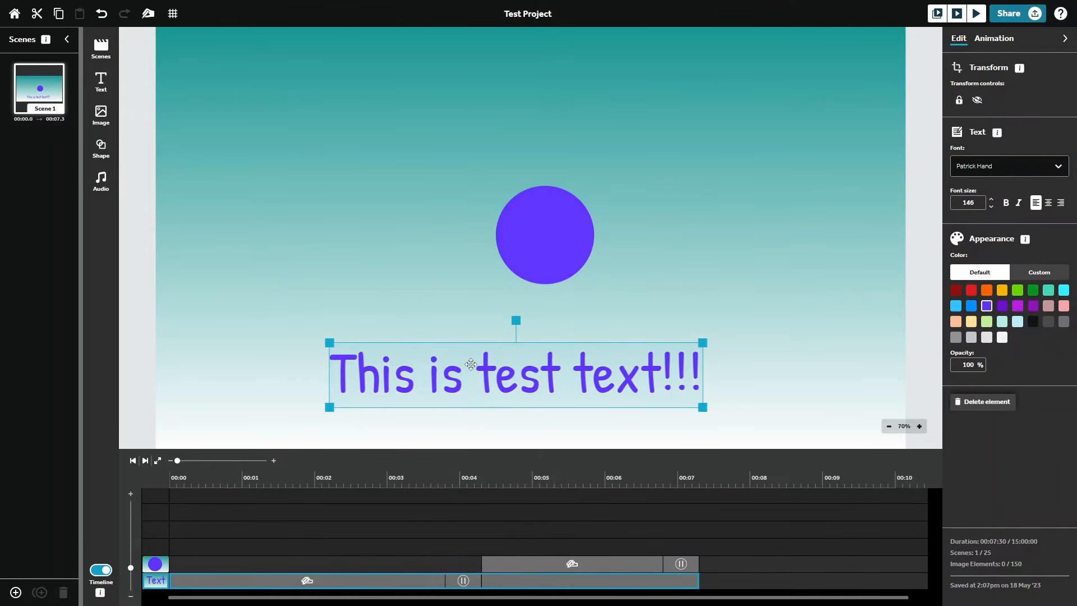
pyautogui.click(471, 312)
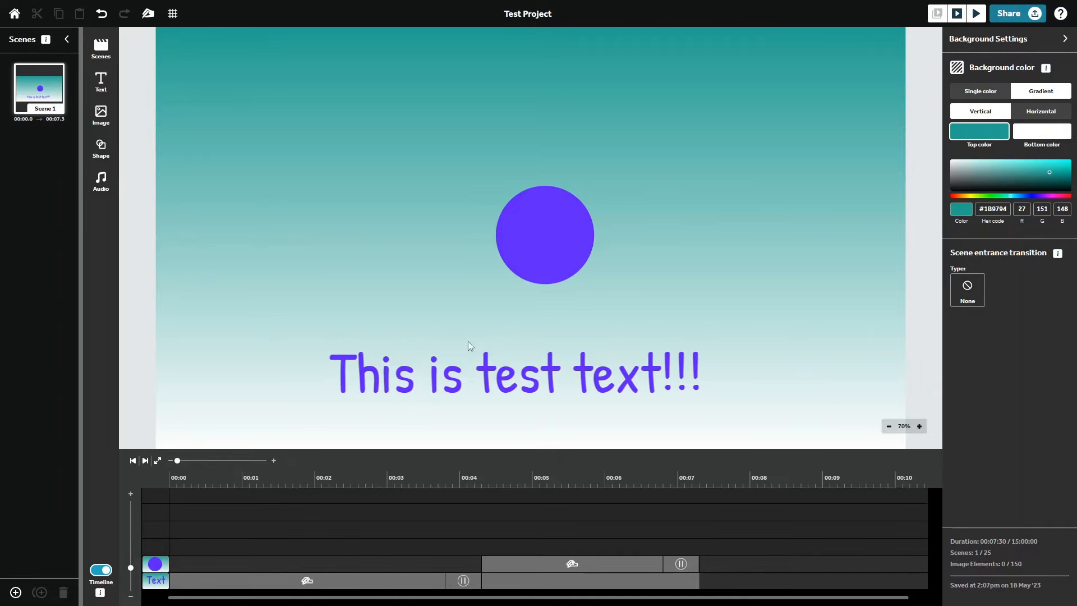
# - Add a second scene and give it the custom single-color green background #8EC978
pyautogui.click(16, 594)
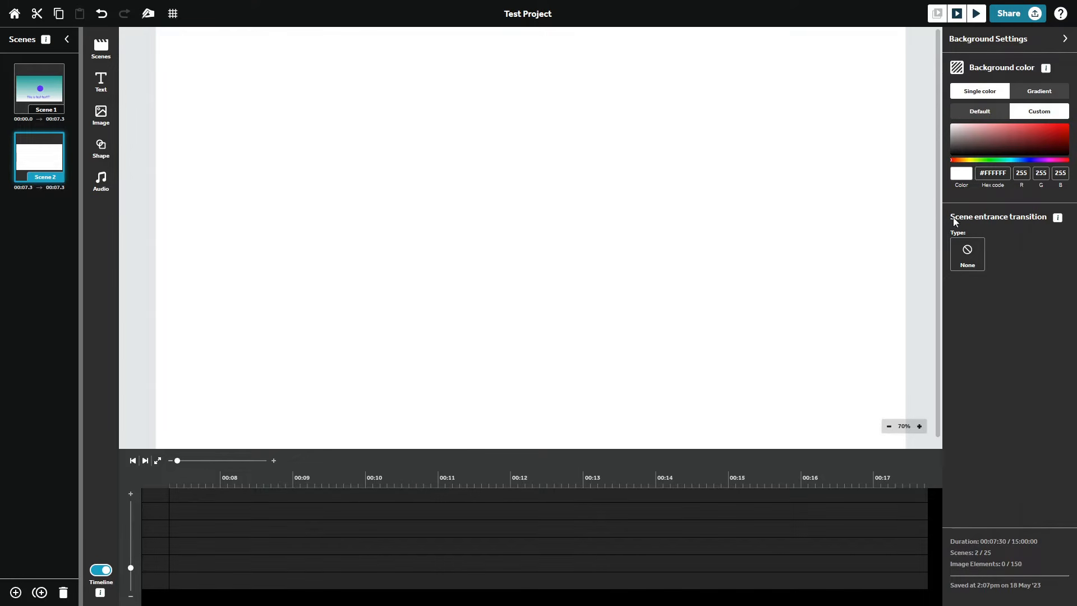
pyautogui.click(987, 161)
pyautogui.click(998, 131)
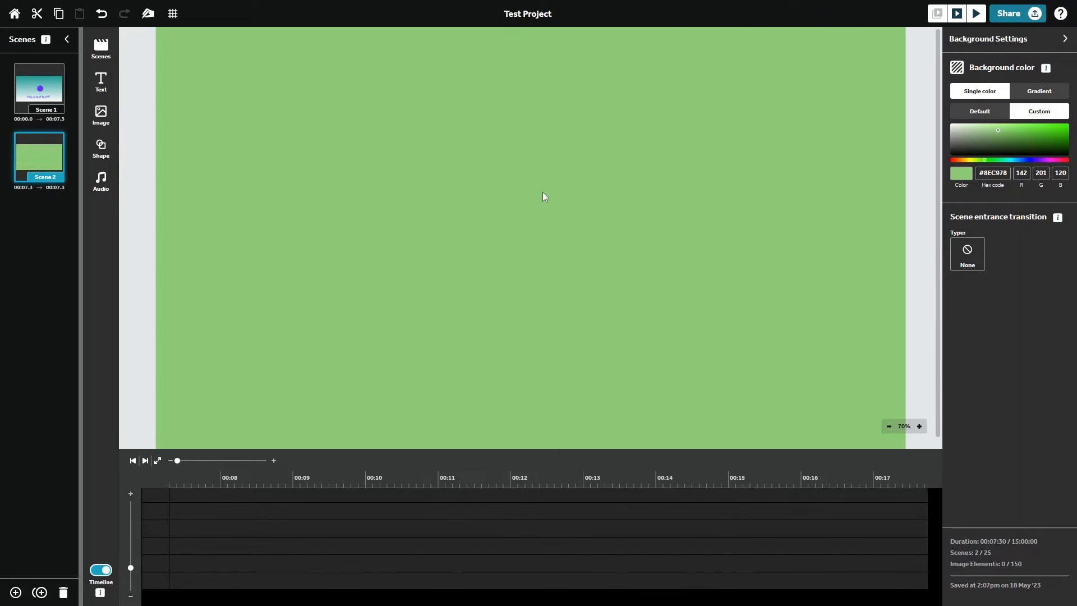
# - Search the image library for "cat", insert the lying gray cat, shrink it slightly and place it in the scene's lower middle
pyautogui.click(103, 114)
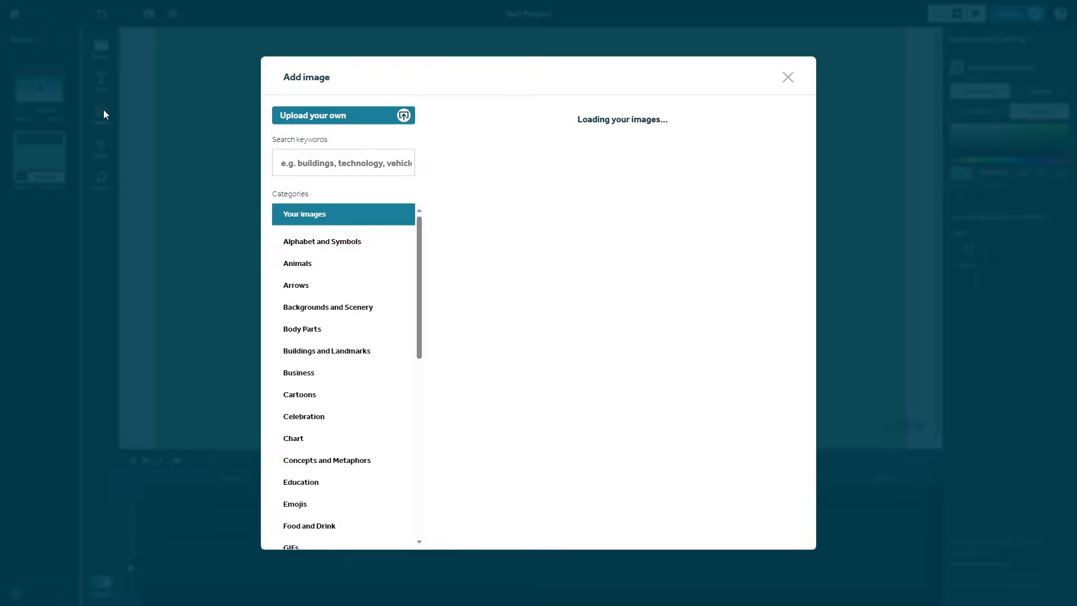
pyautogui.scroll(-3, 303, 243)
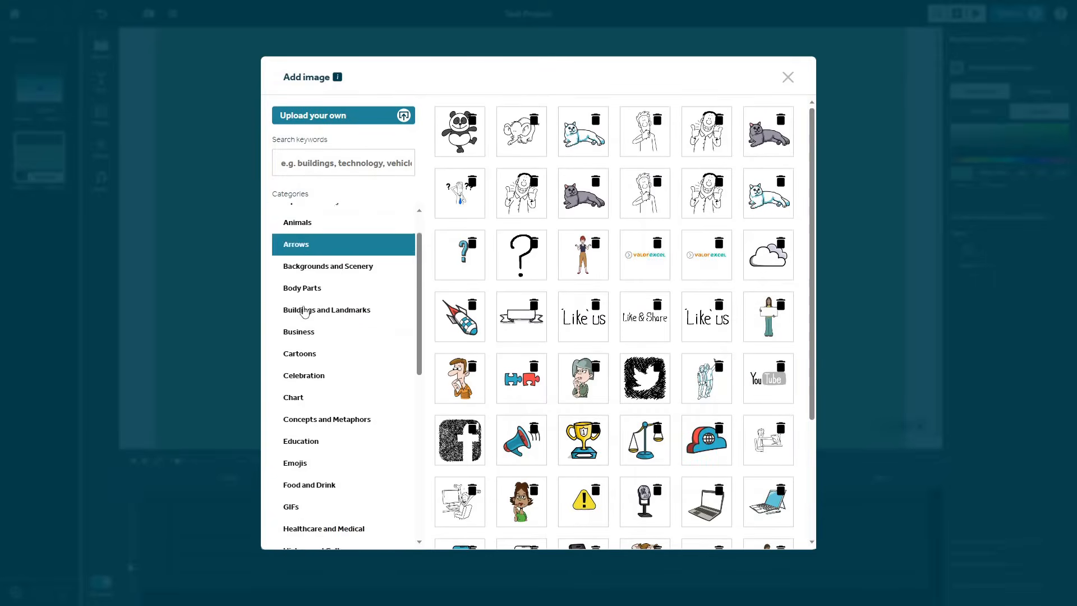
pyautogui.scroll(3, 303, 347)
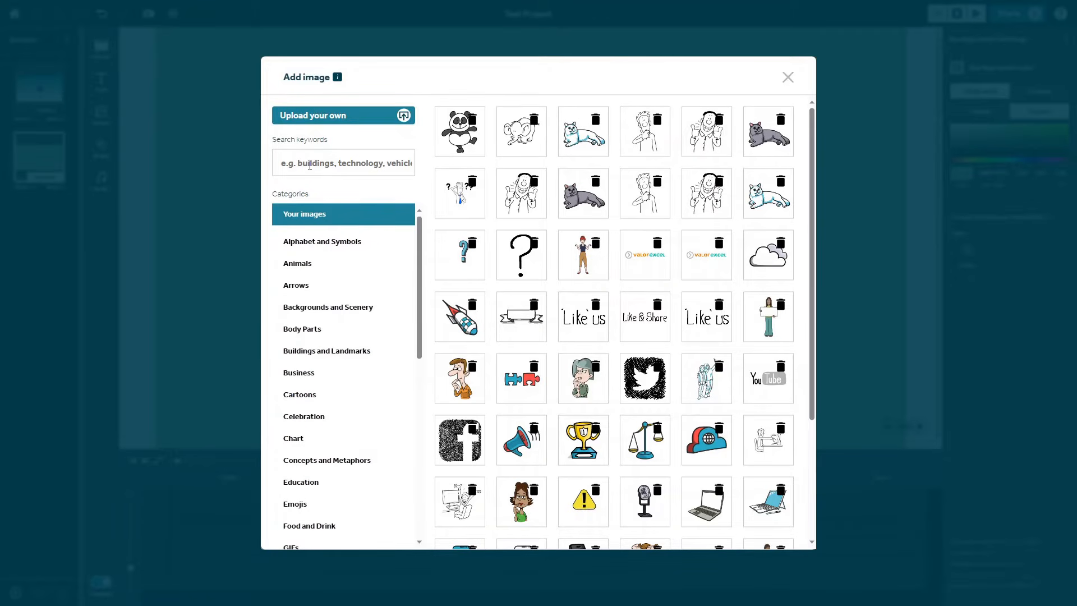
pyautogui.write('cat')
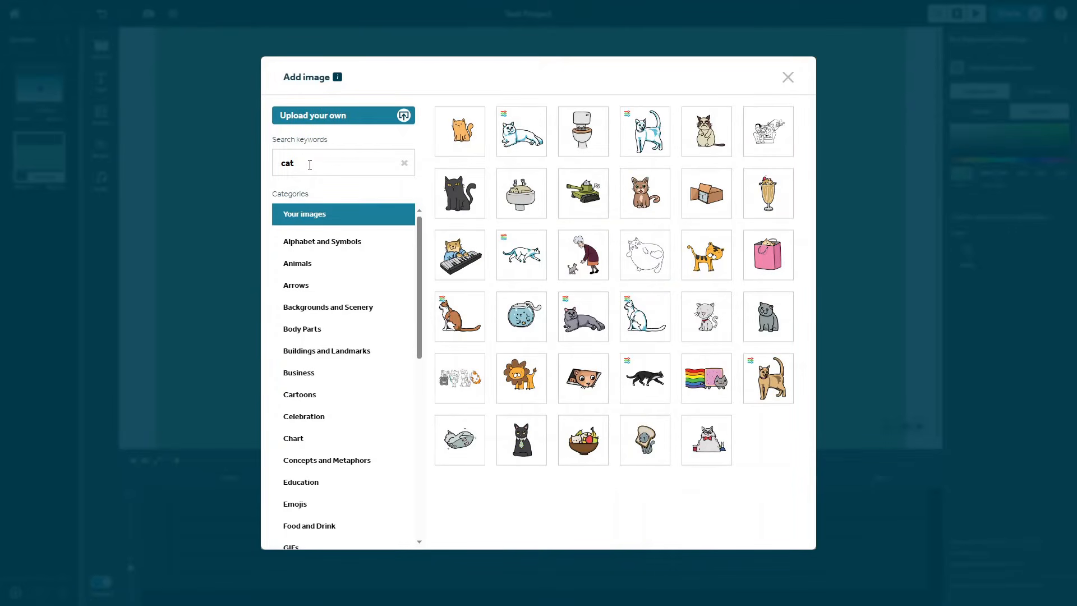
pyautogui.click(586, 320)
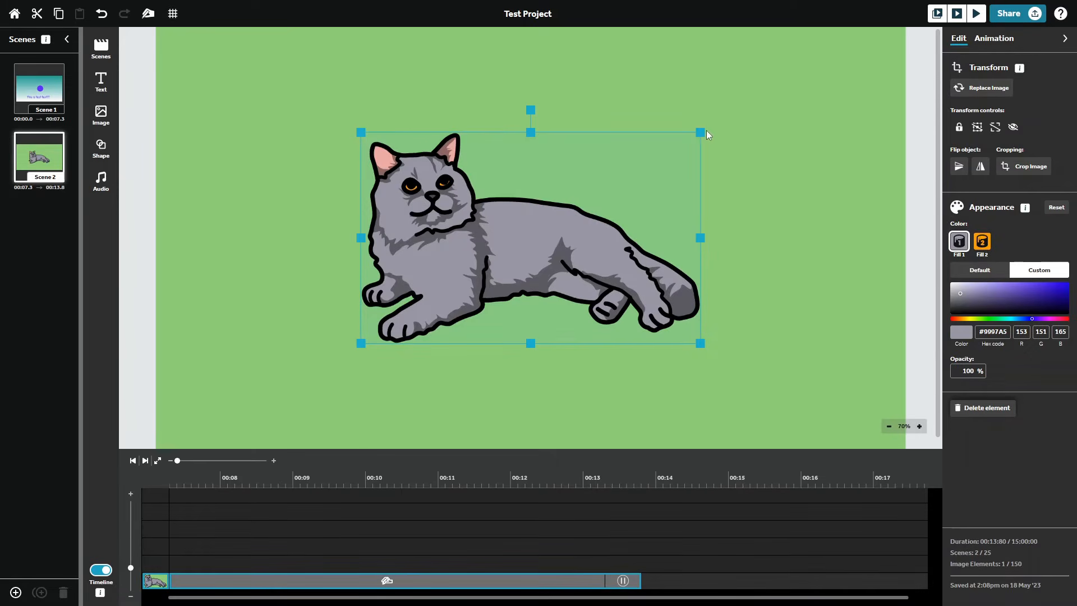
pyautogui.moveTo(703, 130); pyautogui.dragTo(682, 141)
pyautogui.moveTo(529, 233); pyautogui.dragTo(553, 312)
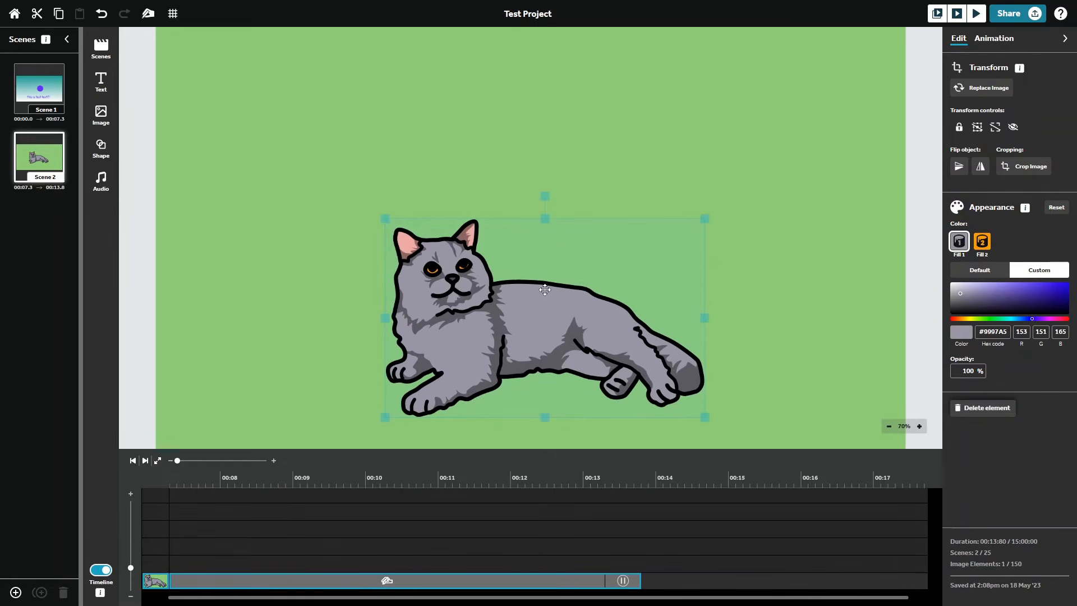
pyautogui.click(601, 143)
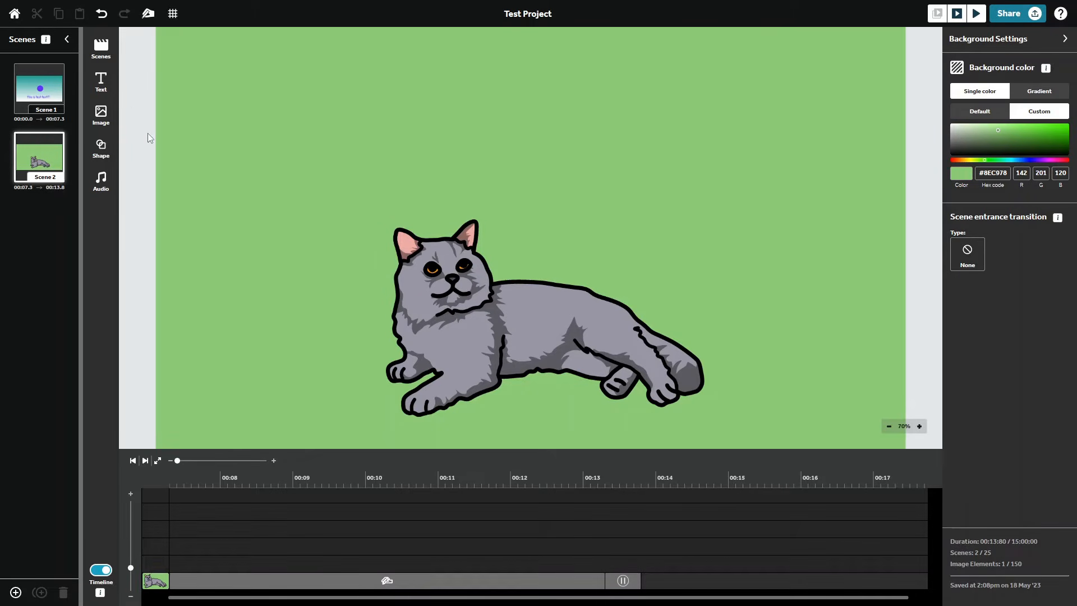
# - Add a text element to Scene 2, place it above the cat, and nudge the cat image slightly
pyautogui.click(101, 82)
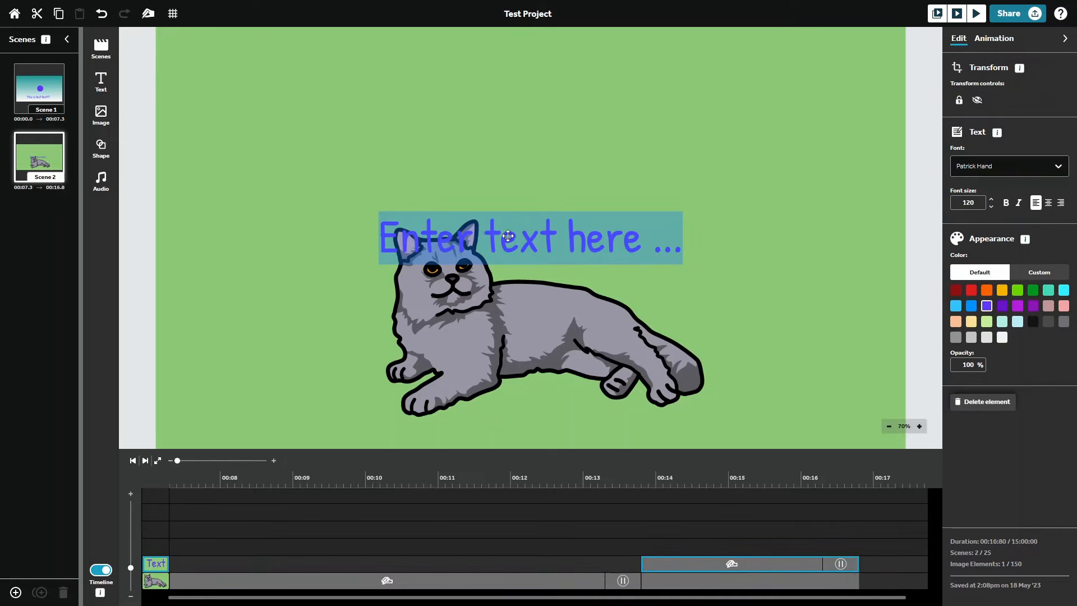
pyautogui.click(511, 198)
pyautogui.moveTo(511, 197); pyautogui.dragTo(507, 162)
pyautogui.moveTo(480, 326); pyautogui.dragTo(484, 271)
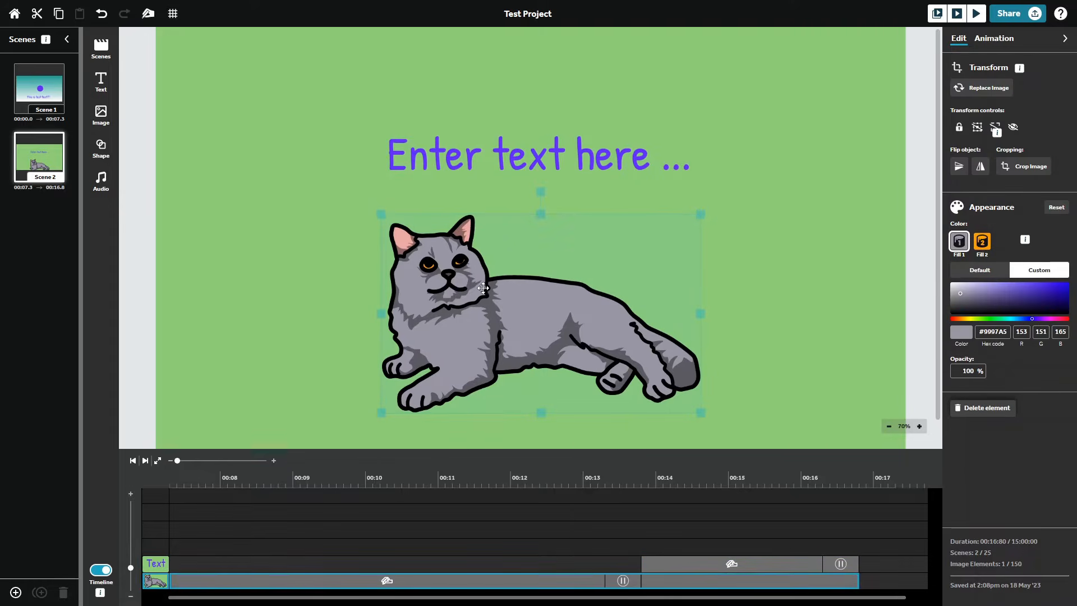
# - Change the placeholder text above the cat to the Permanent Marker font and color it red
pyautogui.click(534, 152)
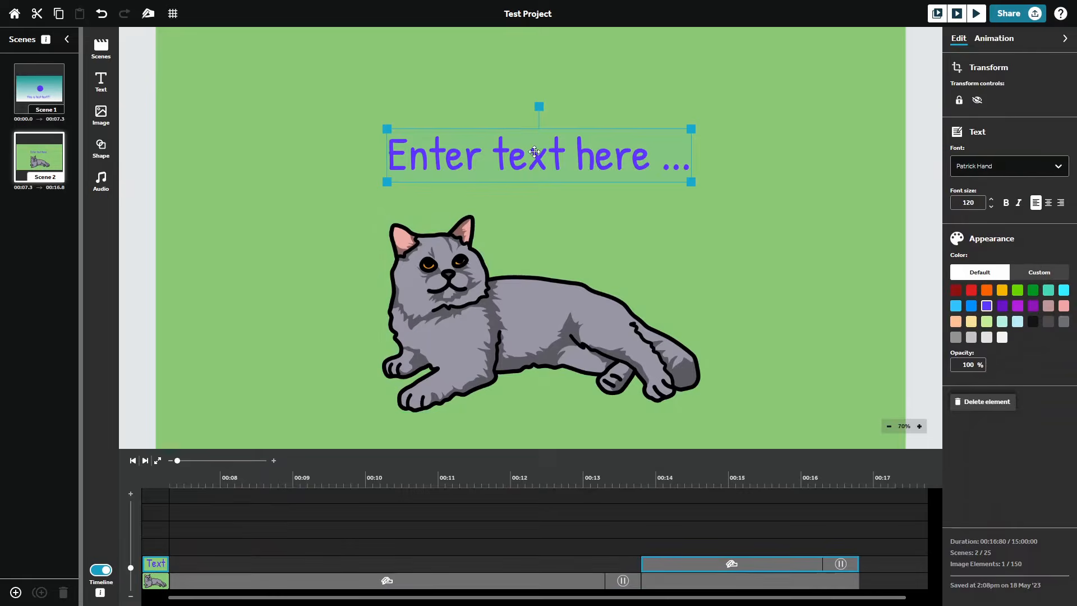
pyautogui.click(1059, 166)
pyautogui.scroll(-5, 1043, 236)
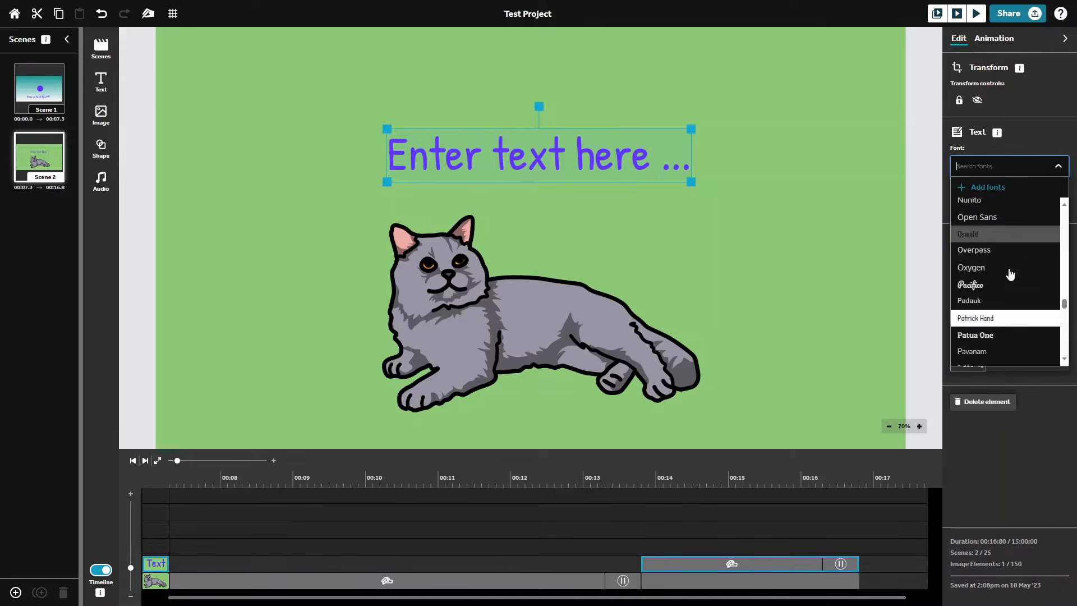
pyautogui.scroll(-2, 1006, 297)
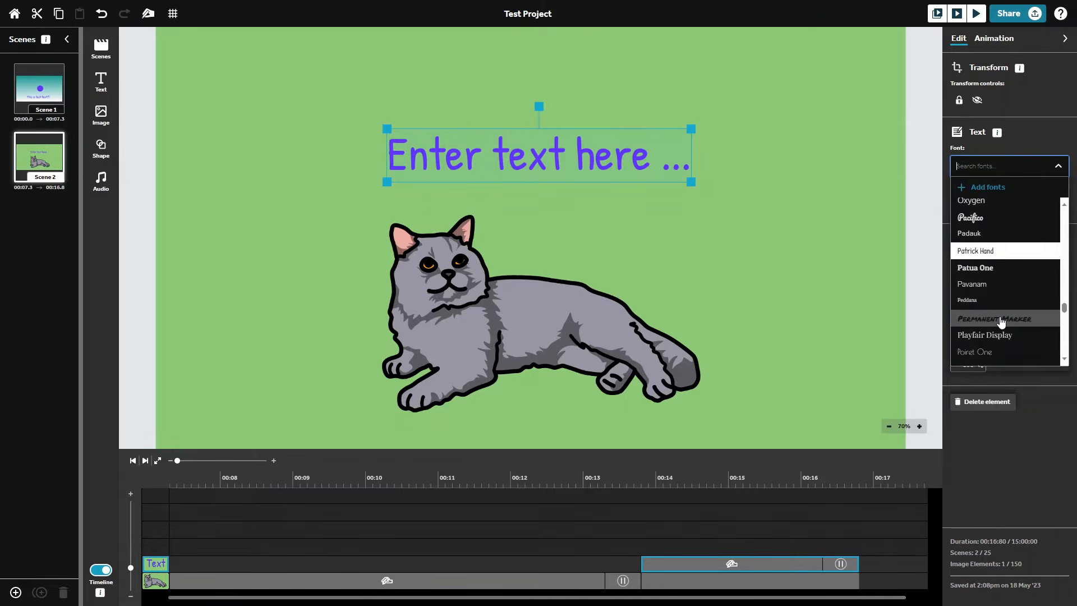
pyautogui.click(1003, 319)
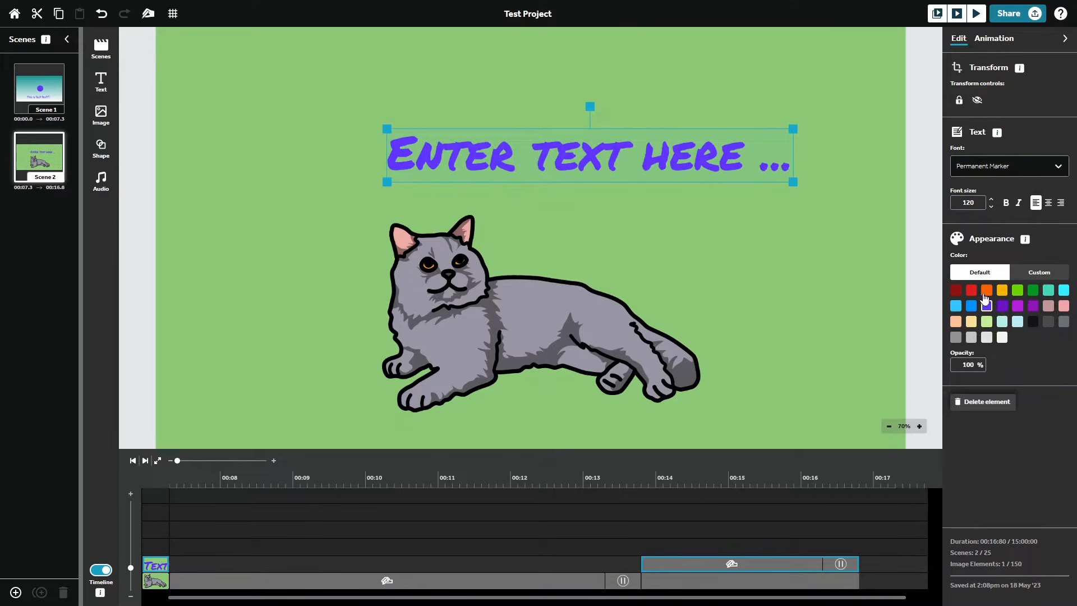
pyautogui.click(972, 292)
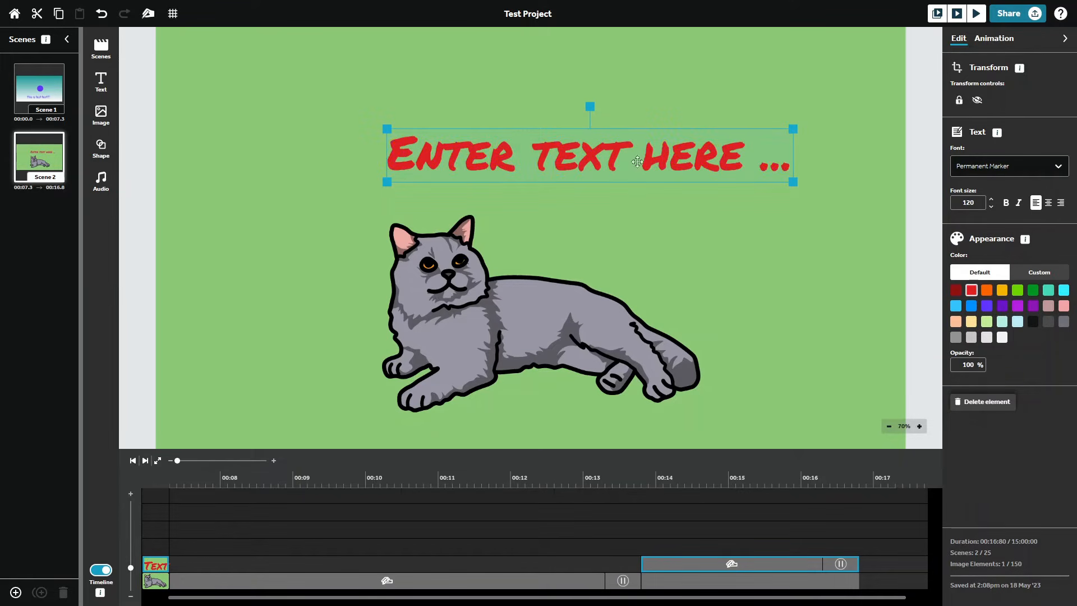
# - Replace the placeholder text above the cat with "THIS IS A LAZY CAT!!!"
pyautogui.doubleClick(557, 163)
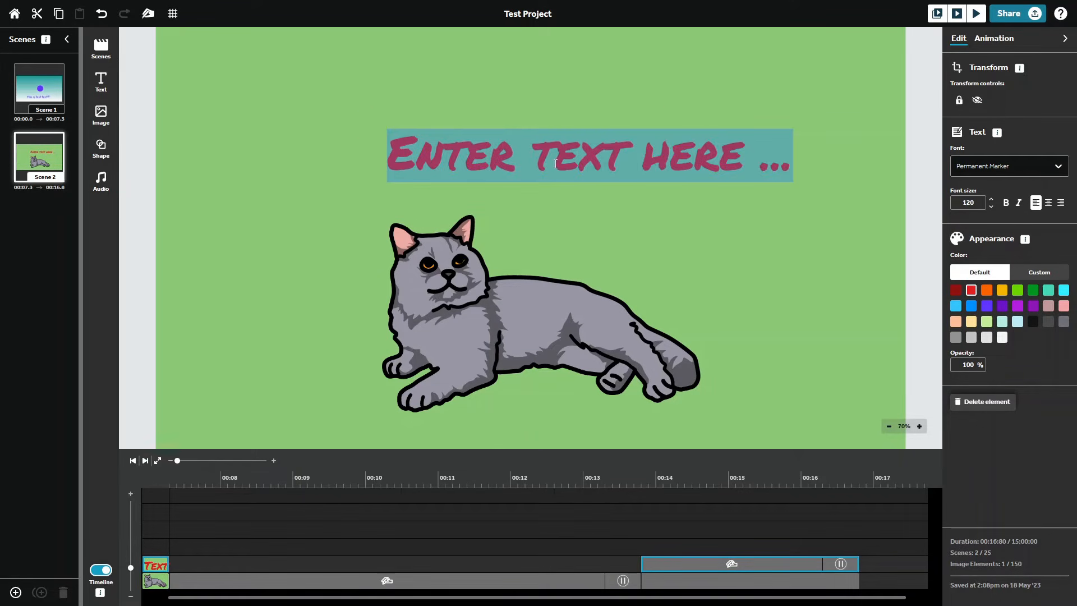
pyautogui.write('THIS IS A LA')
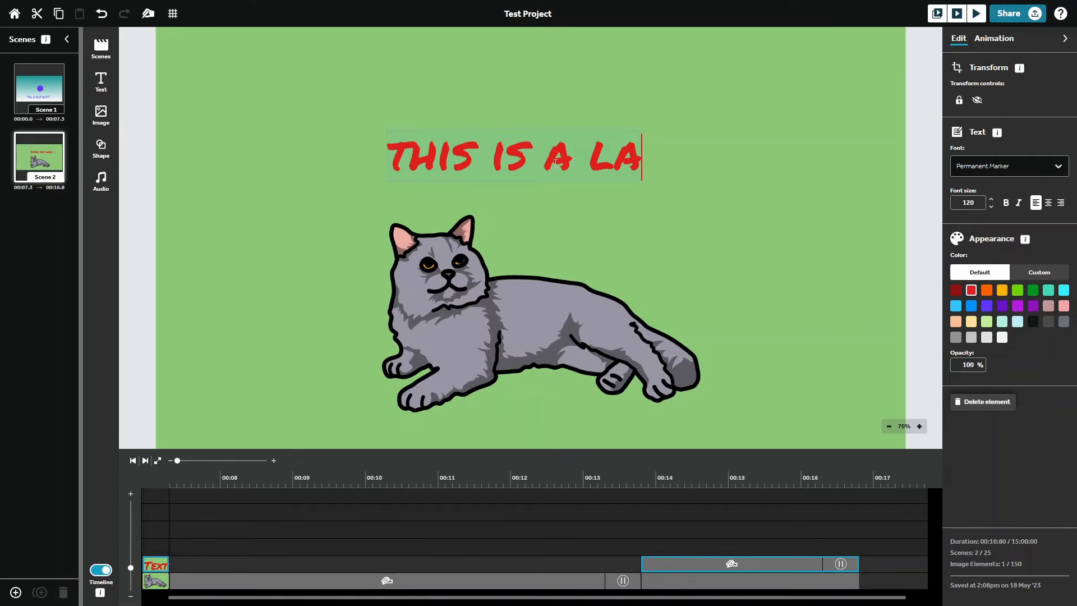
pyautogui.write('ZY CAT!!!')
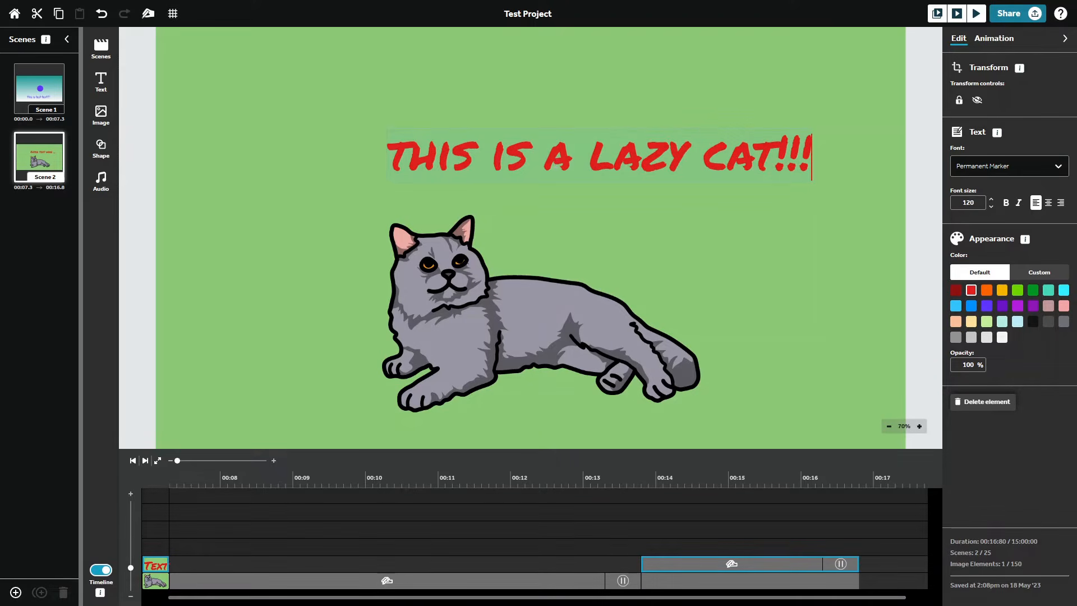
pyautogui.click(623, 201)
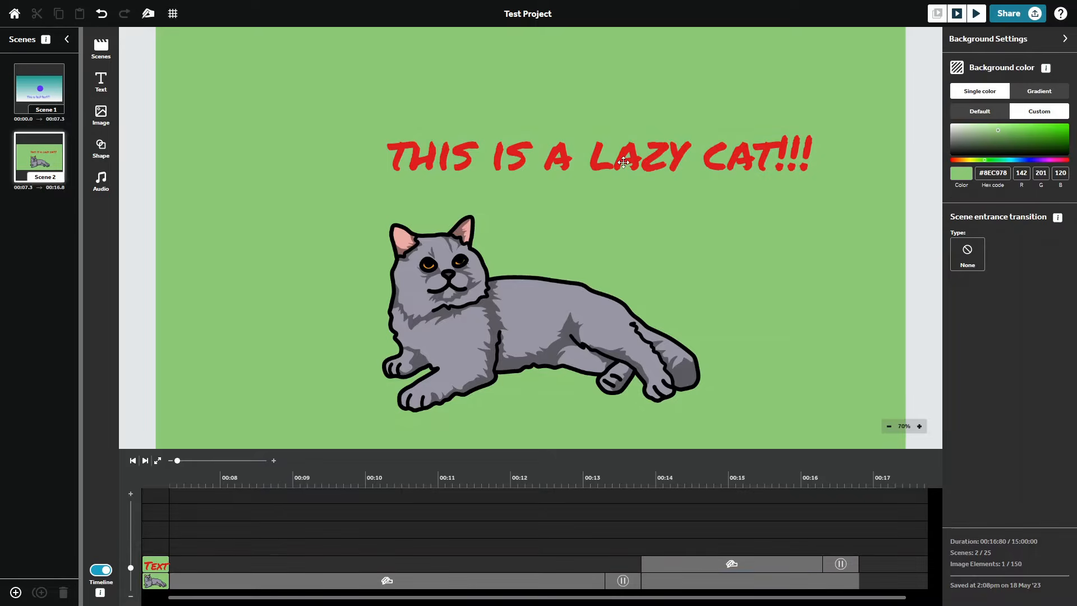
# - Center the red "THIS IS A LAZY CAT!!!" text above the cat and preview Scene 2
pyautogui.click(572, 173)
pyautogui.moveTo(572, 172); pyautogui.dragTo(546, 164)
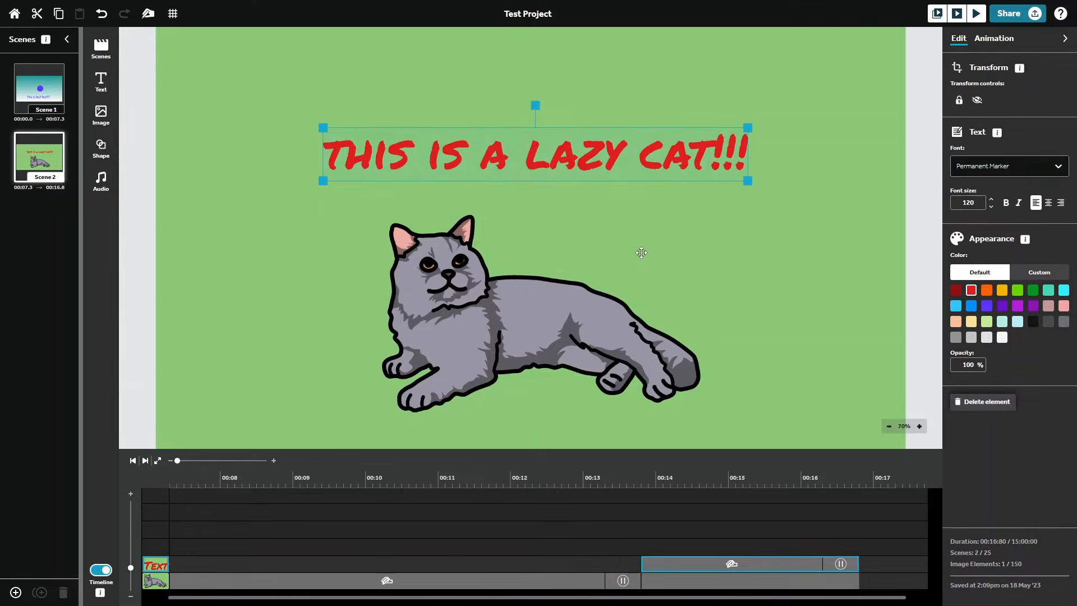
pyautogui.click(641, 253)
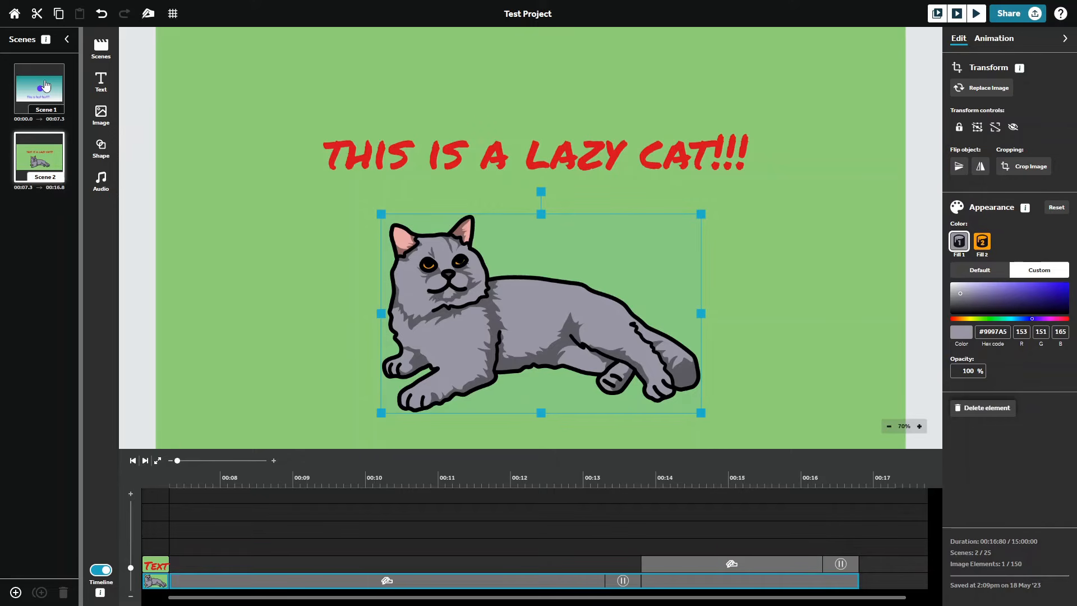
pyautogui.click(55, 164)
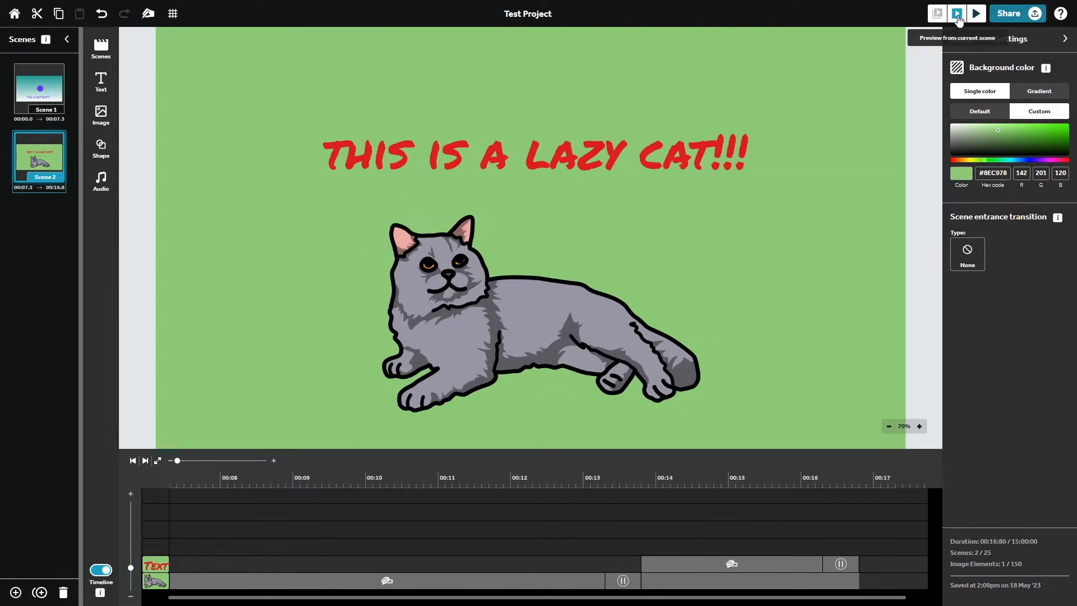
pyautogui.click(958, 14)
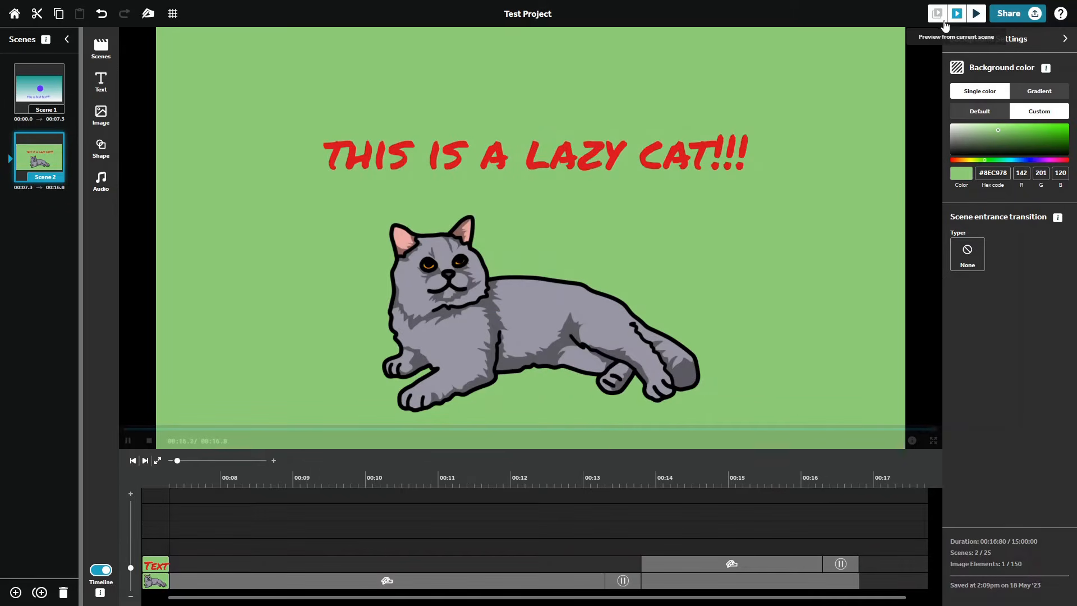
# - Shorten the cat image's draw animation on the timeline so it ends at about 00:11
pyautogui.click(599, 580)
pyautogui.moveTo(604, 582); pyautogui.dragTo(442, 573)
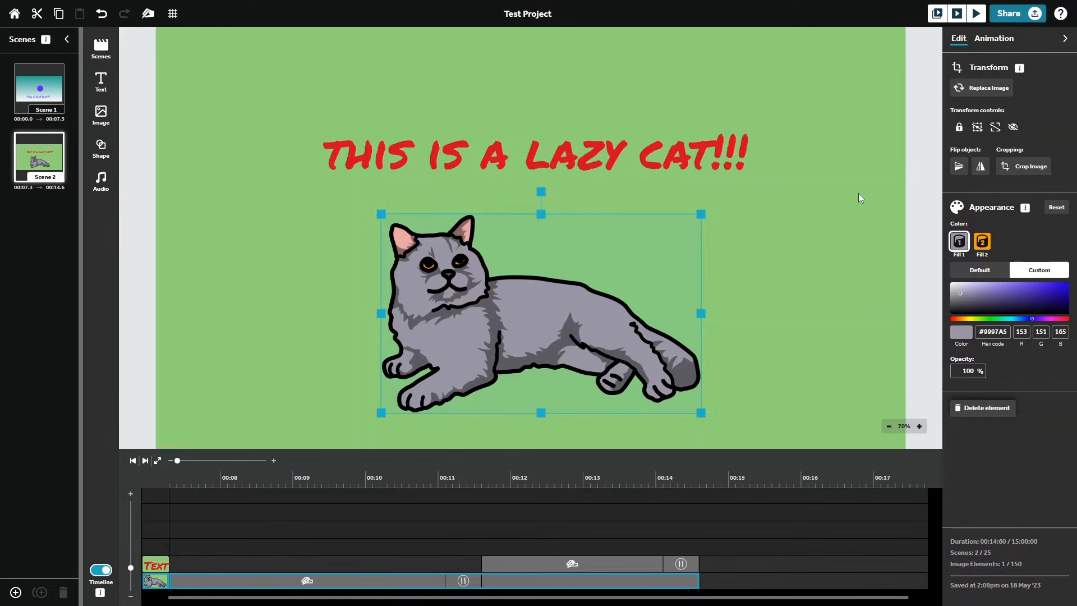
pyautogui.click(850, 216)
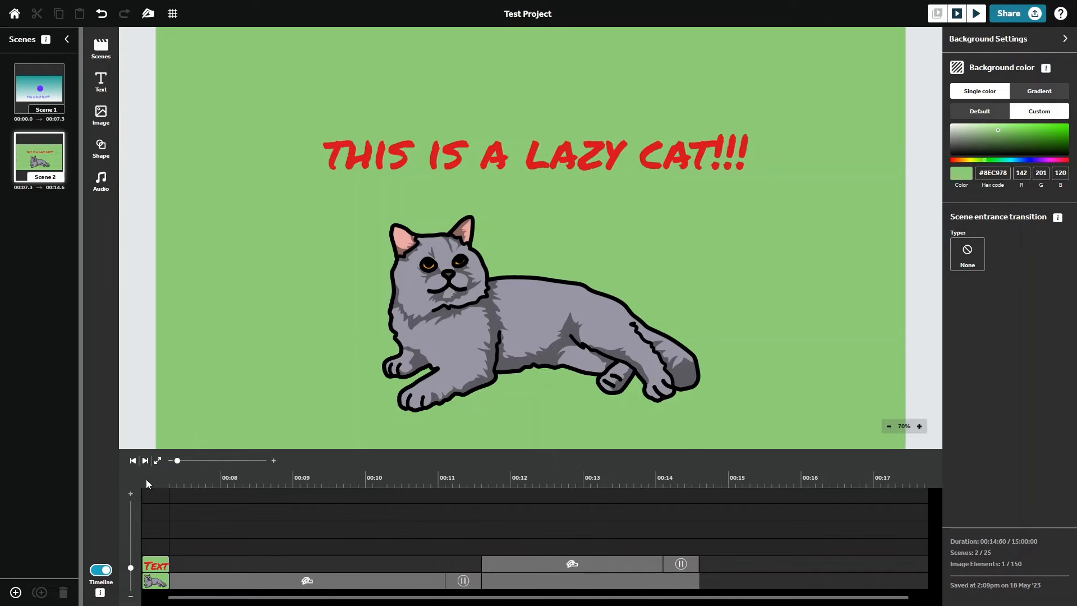
# - Add a third scene, insert the two-thumbs-up man from the Cartoons category and place him in the scene's left half
pyautogui.click(15, 594)
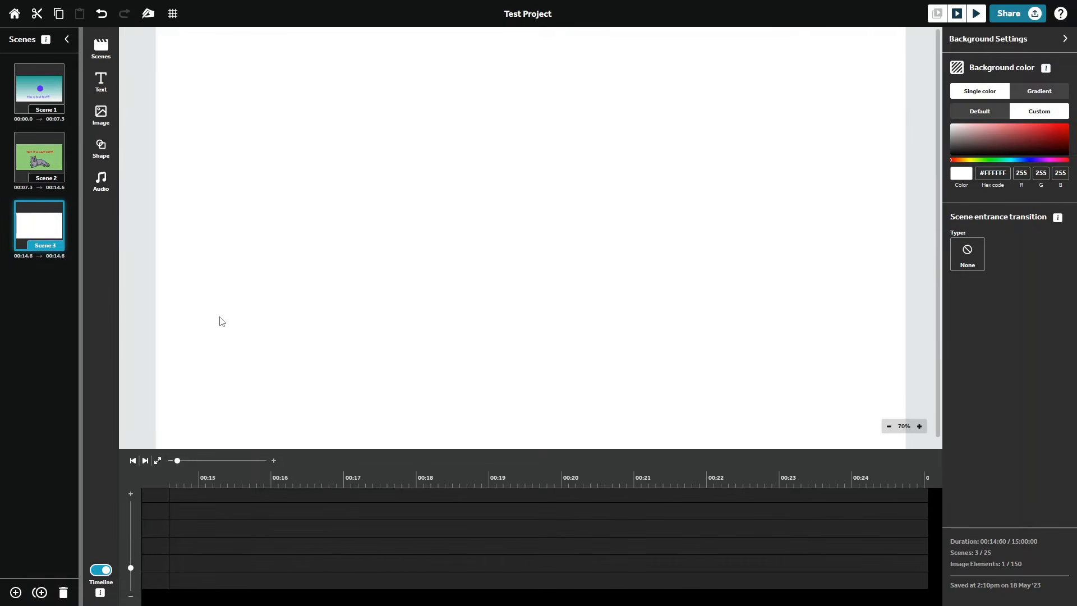
pyautogui.click(103, 119)
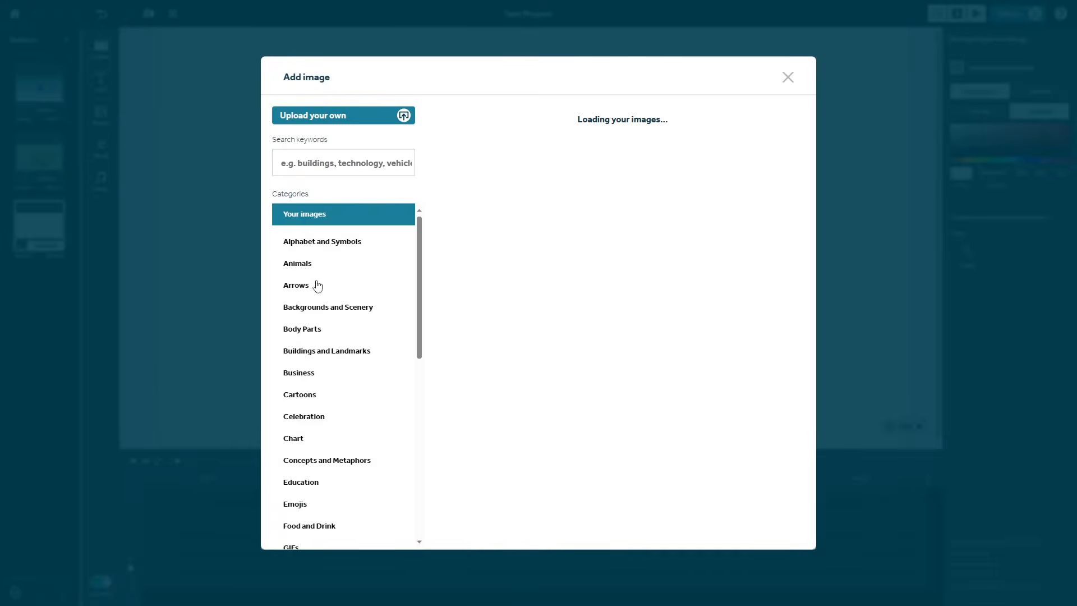
pyautogui.click(317, 394)
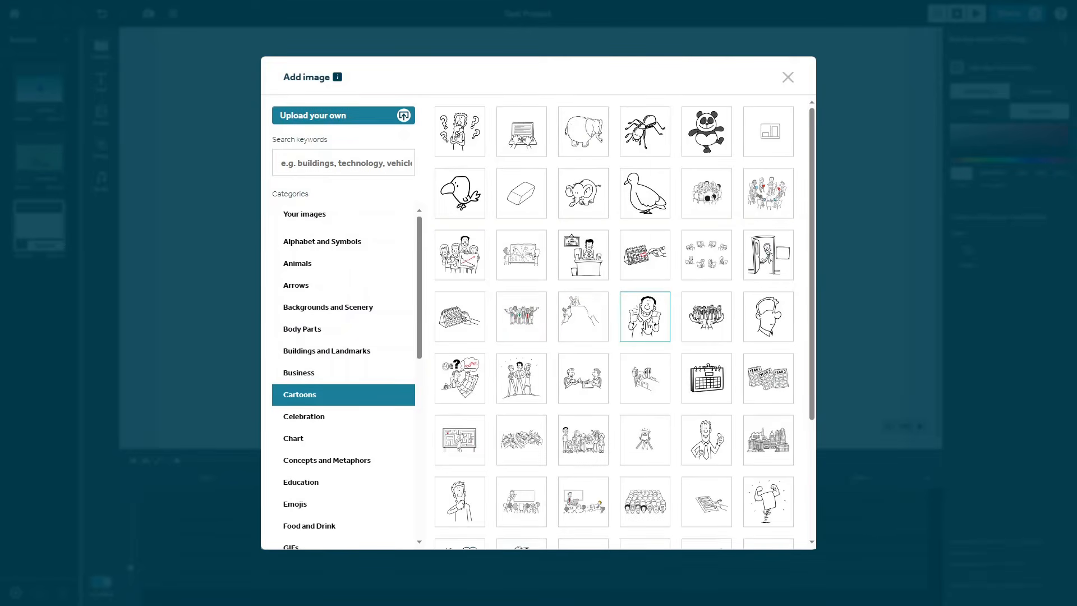
pyautogui.click(646, 321)
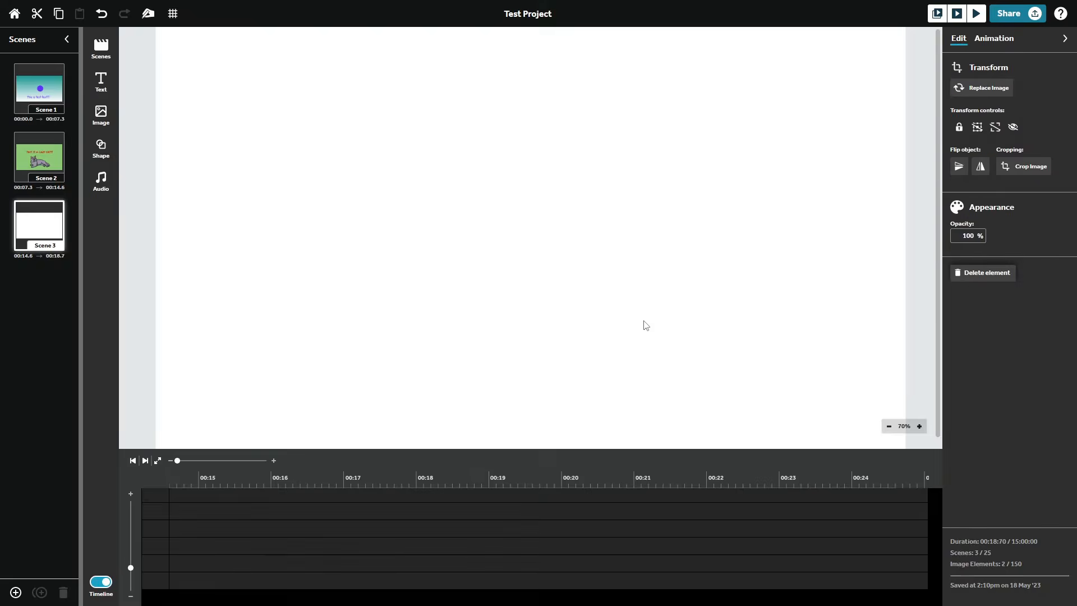
pyautogui.moveTo(523, 263); pyautogui.dragTo(227, 268)
# - Insert the thinking man with his hand on his chin from the Cartoons category and place him in the scene's right half
pyautogui.click(101, 115)
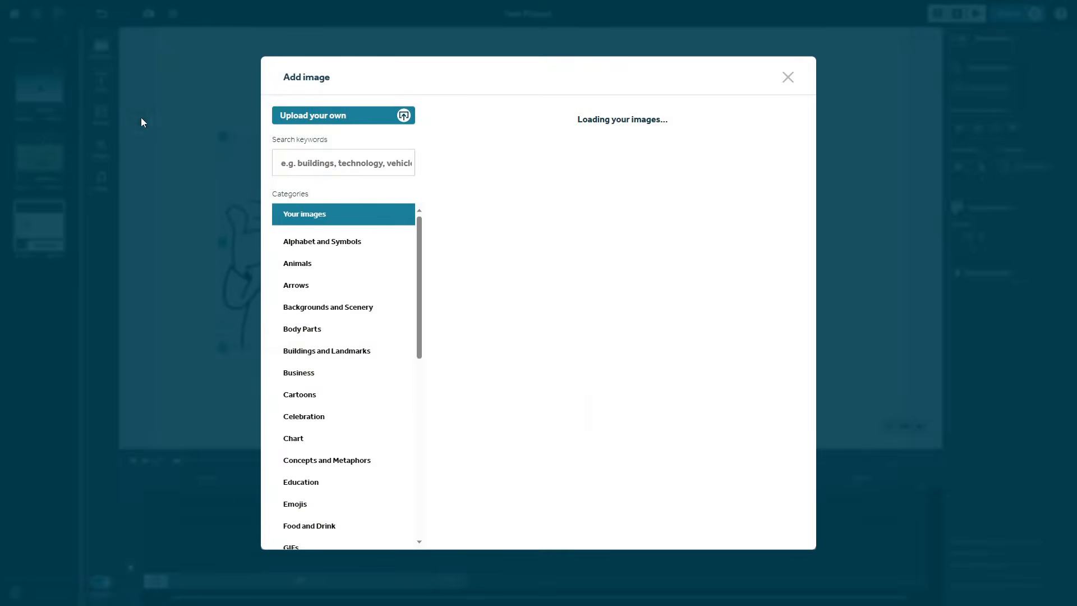
pyautogui.click(329, 401)
pyautogui.scroll(-5, 633, 348)
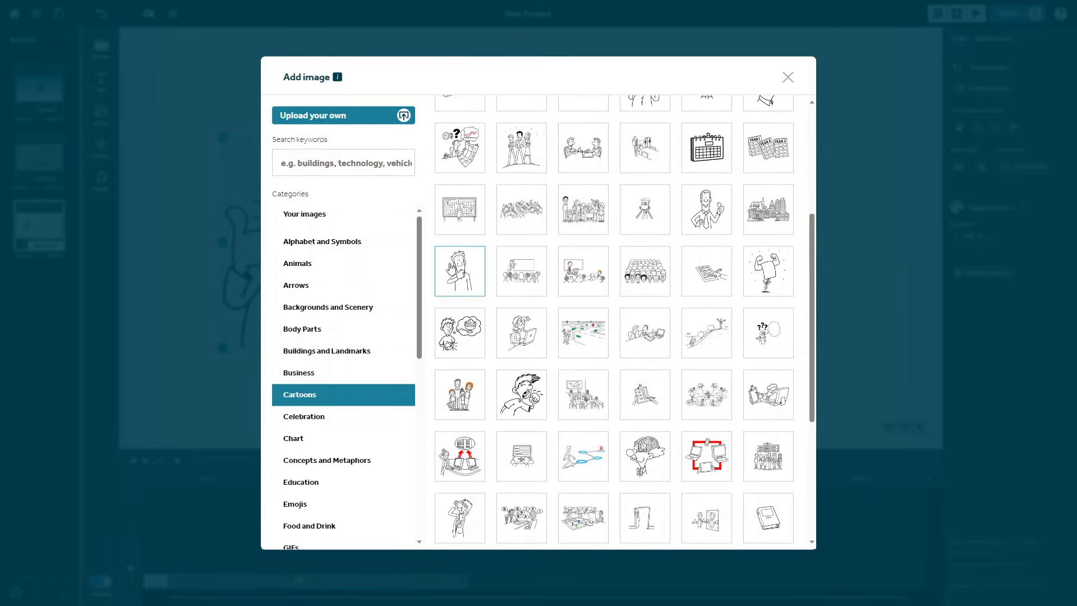
pyautogui.click(452, 269)
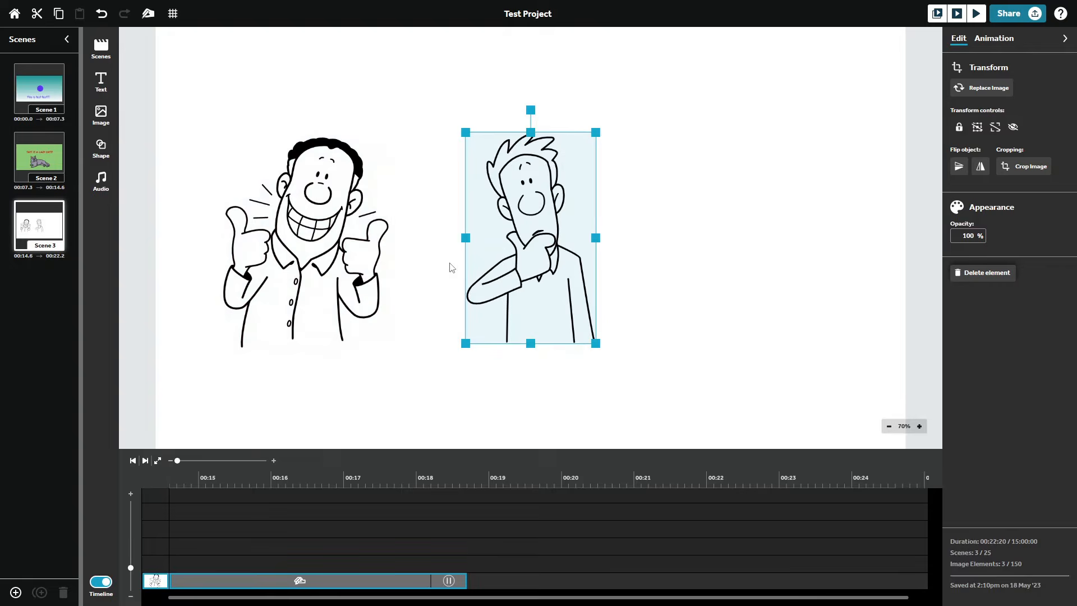
pyautogui.moveTo(513, 265); pyautogui.dragTo(661, 265)
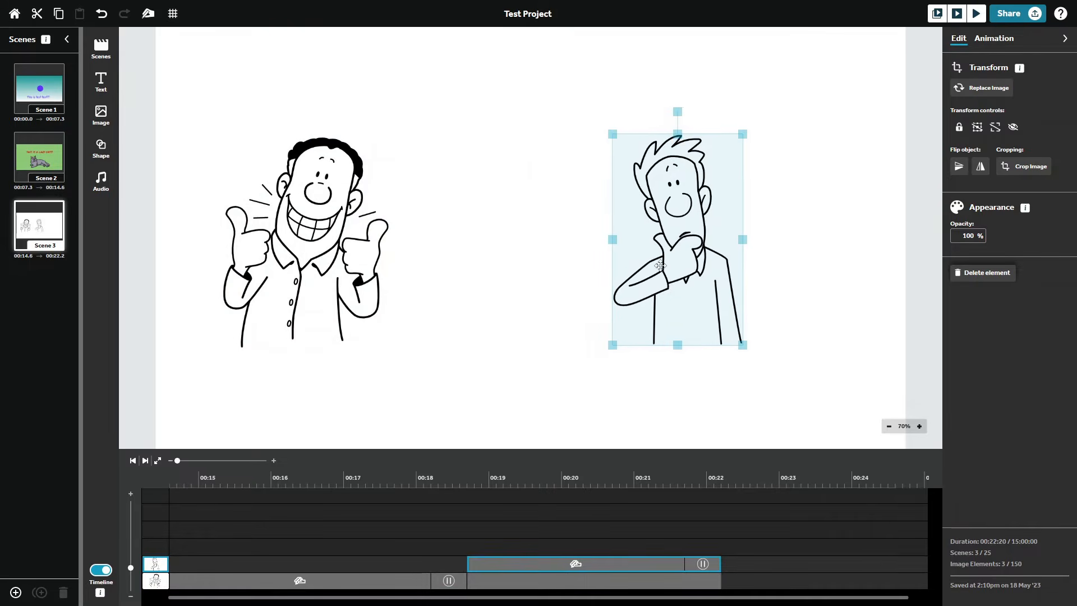
# - Nudge both cartoon men slightly to the right and preview Scene 3
pyautogui.moveTo(321, 261); pyautogui.dragTo(329, 262)
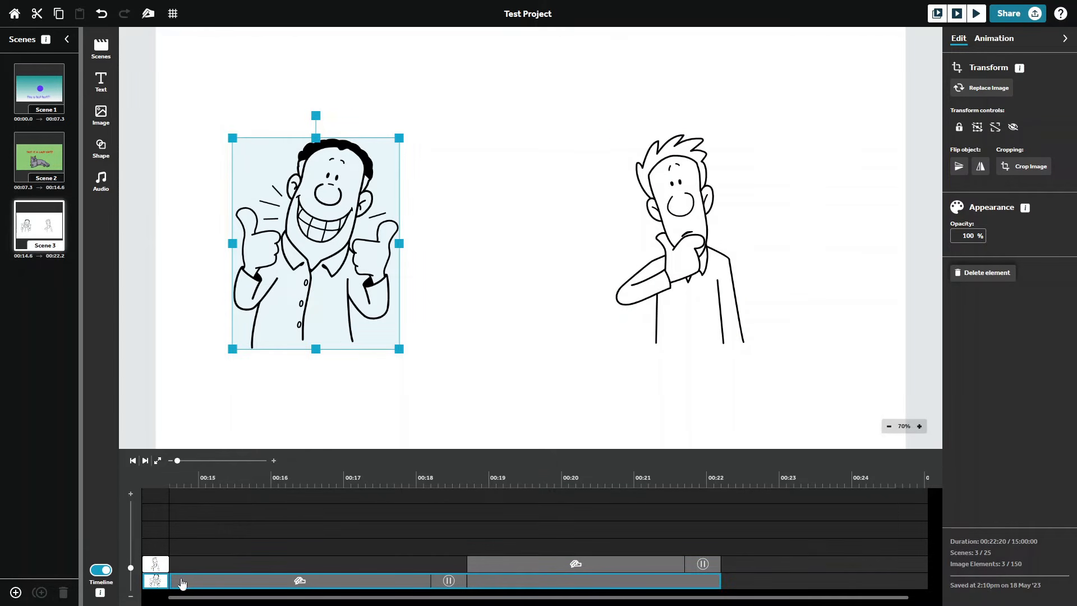
pyautogui.click(657, 285)
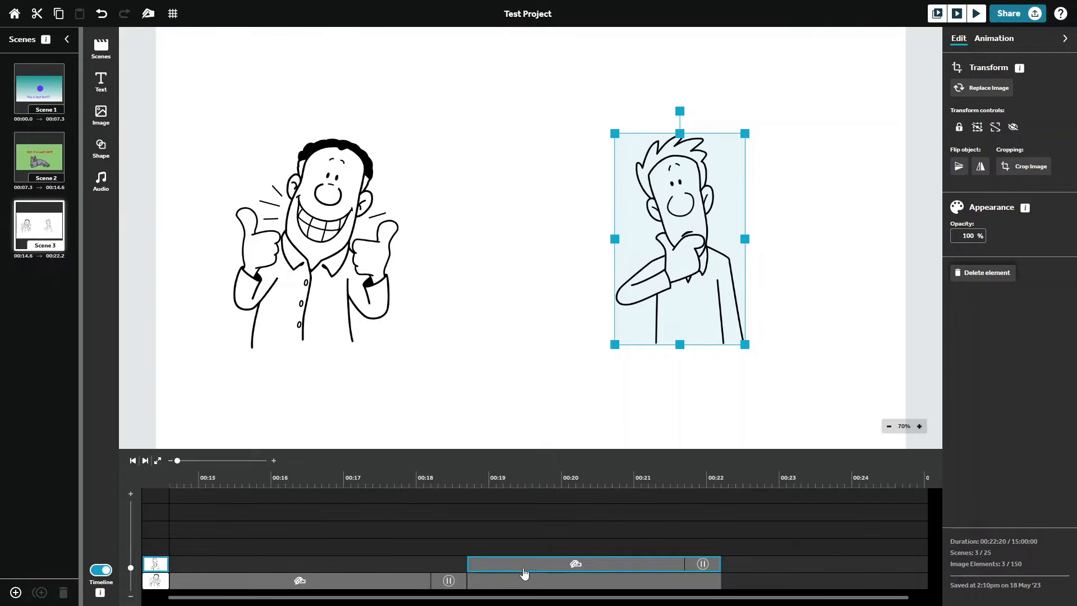
pyautogui.moveTo(726, 260); pyautogui.dragTo(737, 262)
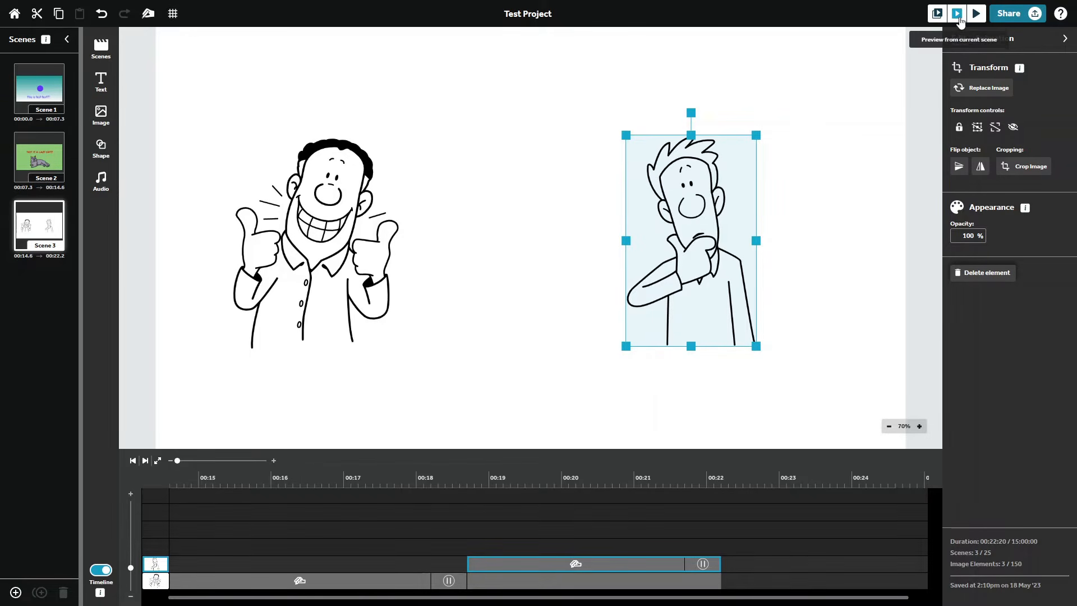
pyautogui.click(958, 13)
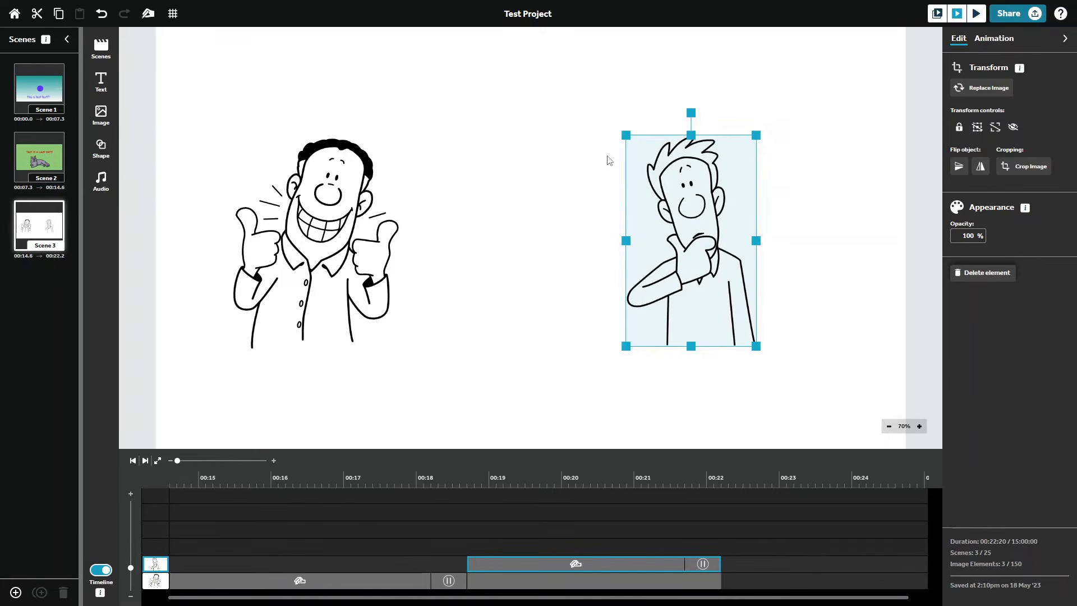
pyautogui.click(542, 209)
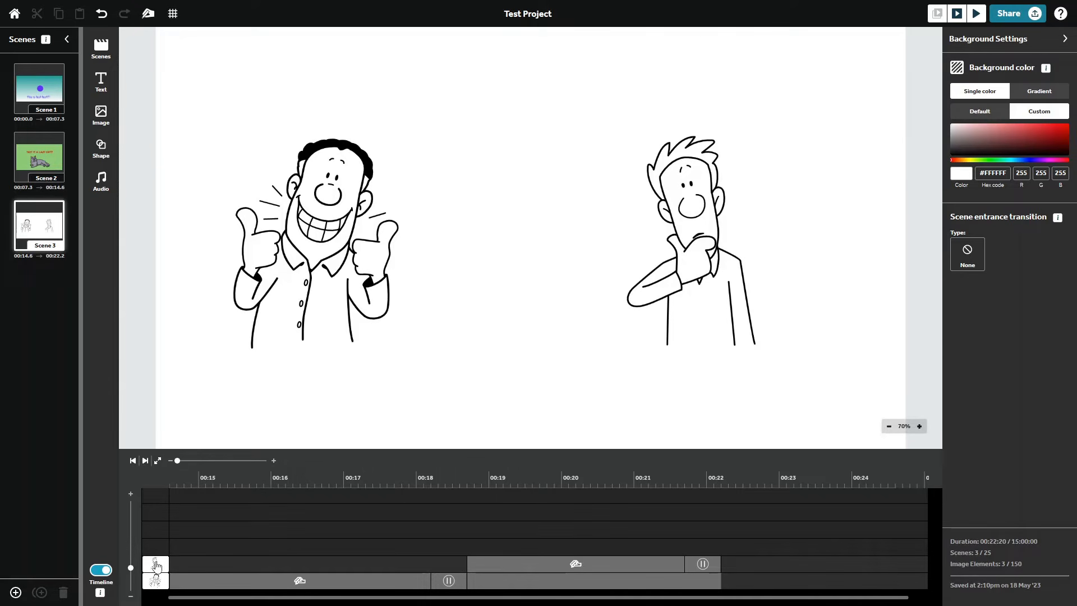
# - Reorder Scene 3's elements so the thinking man is drawn before the thumbs-up man, and preview the scene
pyautogui.click(99, 570)
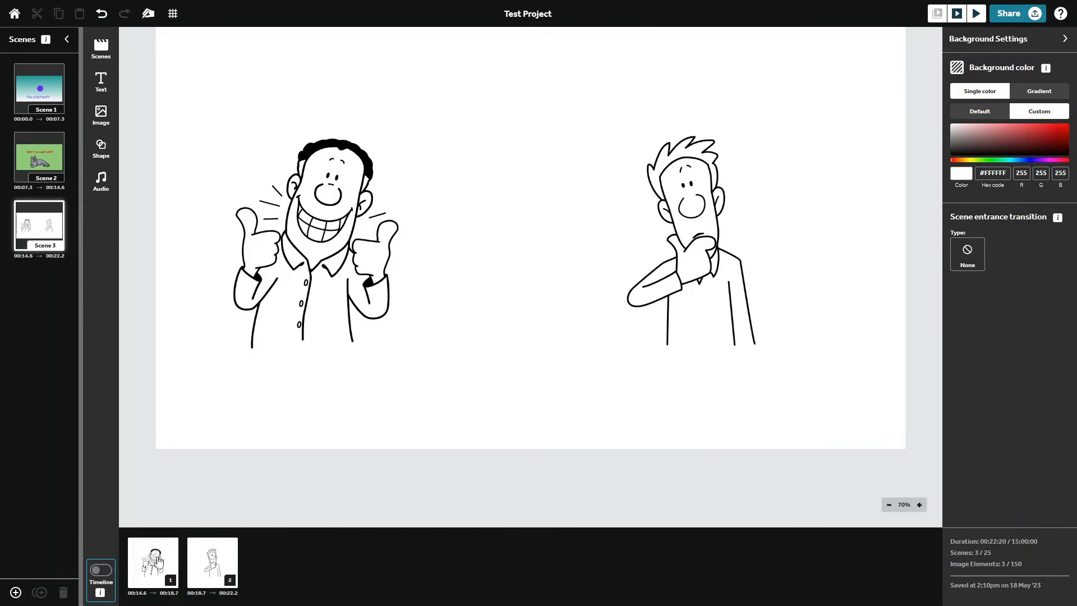
pyautogui.moveTo(155, 562); pyautogui.dragTo(220, 560)
pyautogui.click(101, 571)
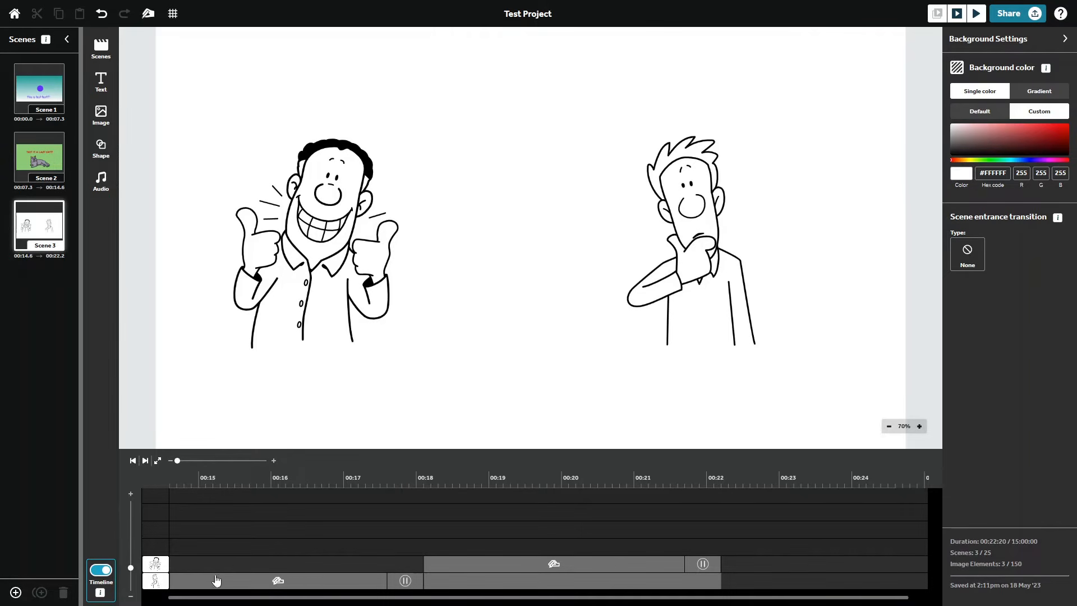
pyautogui.click(958, 15)
# - Preview the video from the thumbs-up man element, and also preview it from the start
pyautogui.click(499, 568)
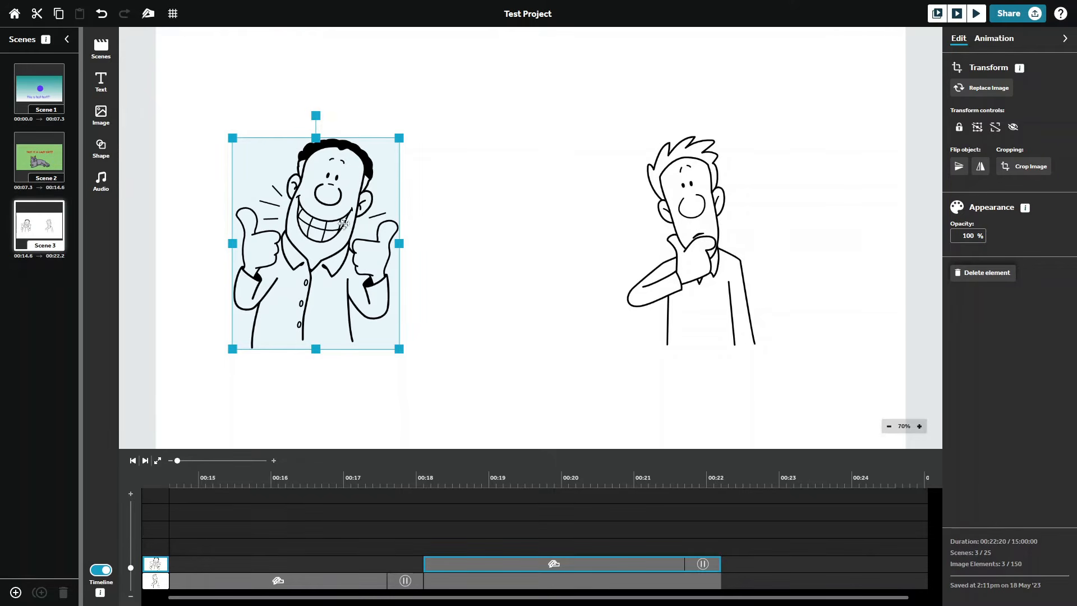
pyautogui.click(938, 14)
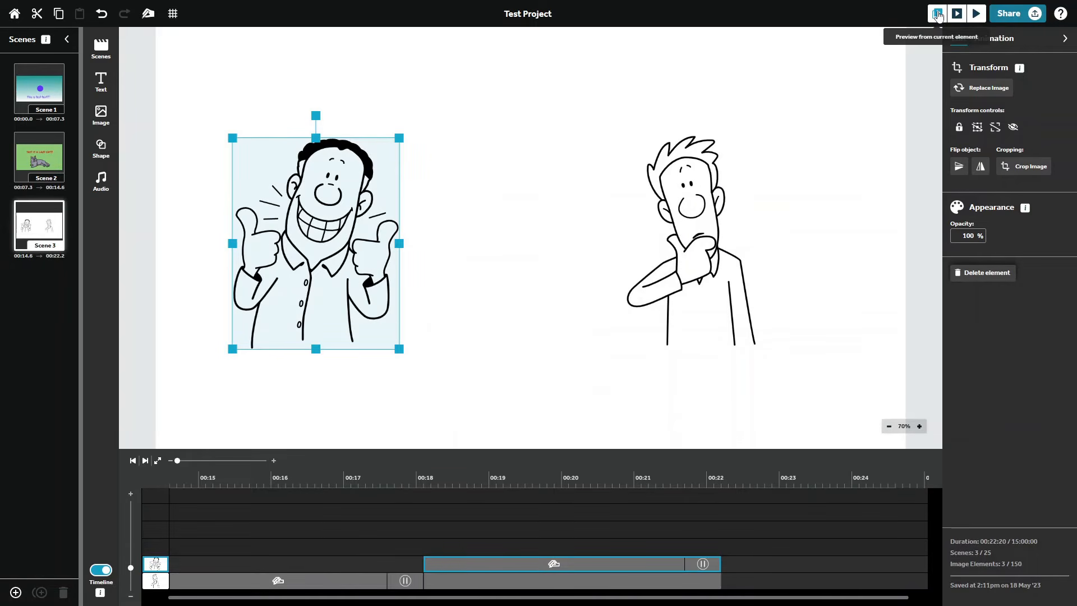
pyautogui.click(576, 219)
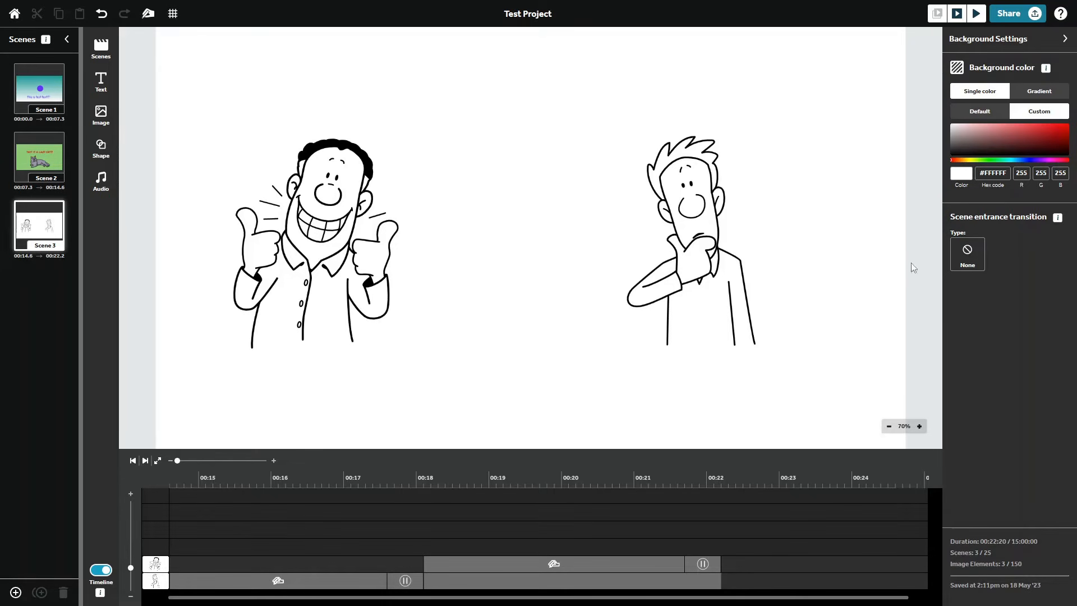
pyautogui.click(977, 15)
# - Give Scene 2 a Bounce entrance transition from the top with a duration of 2 s, and preview the scene
pyautogui.click(46, 156)
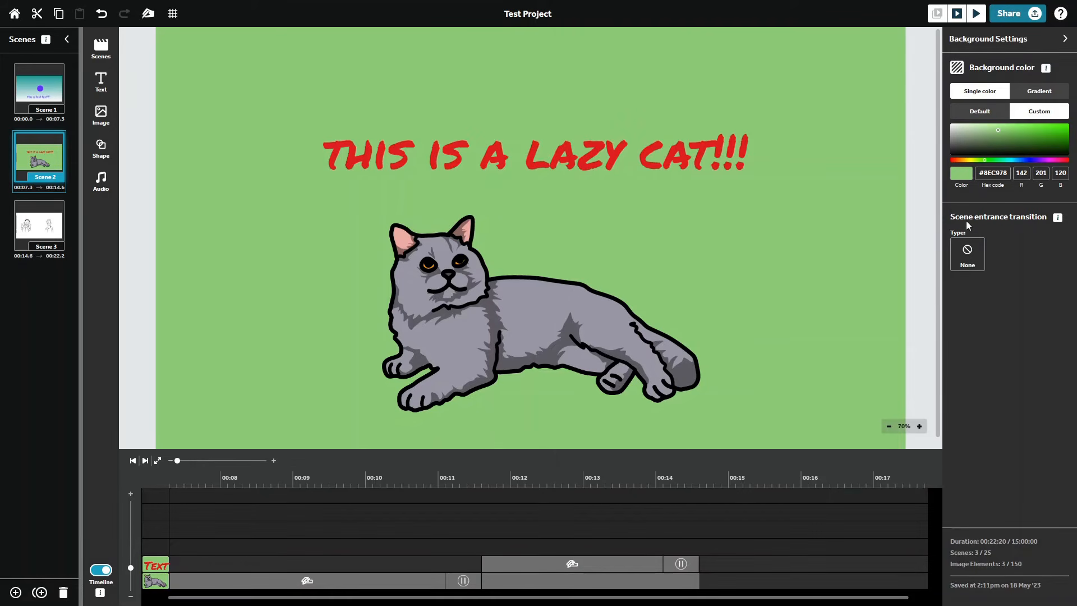
pyautogui.click(971, 259)
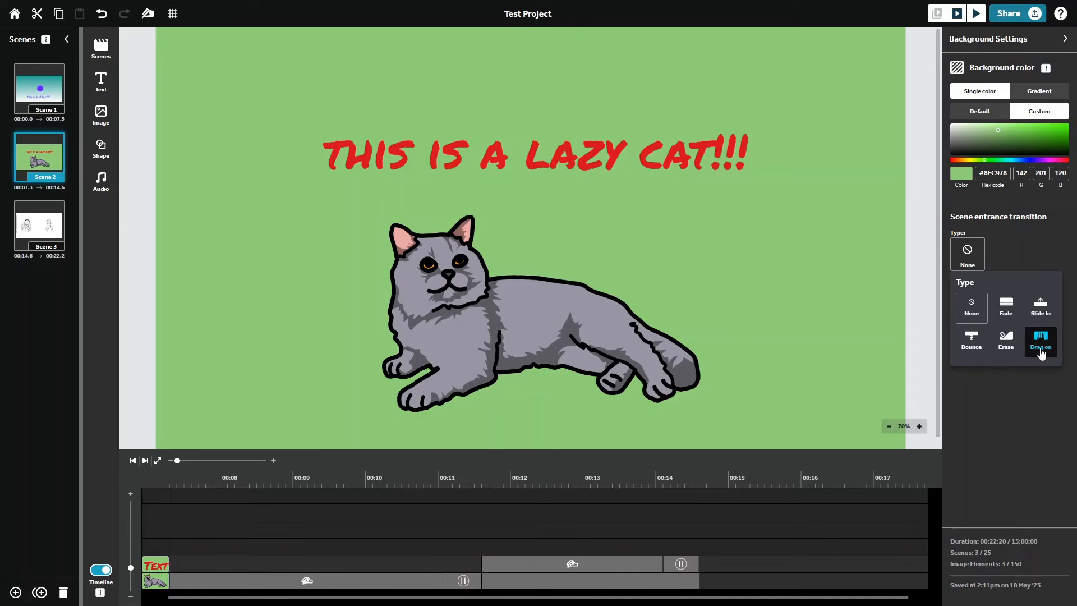
pyautogui.click(974, 270)
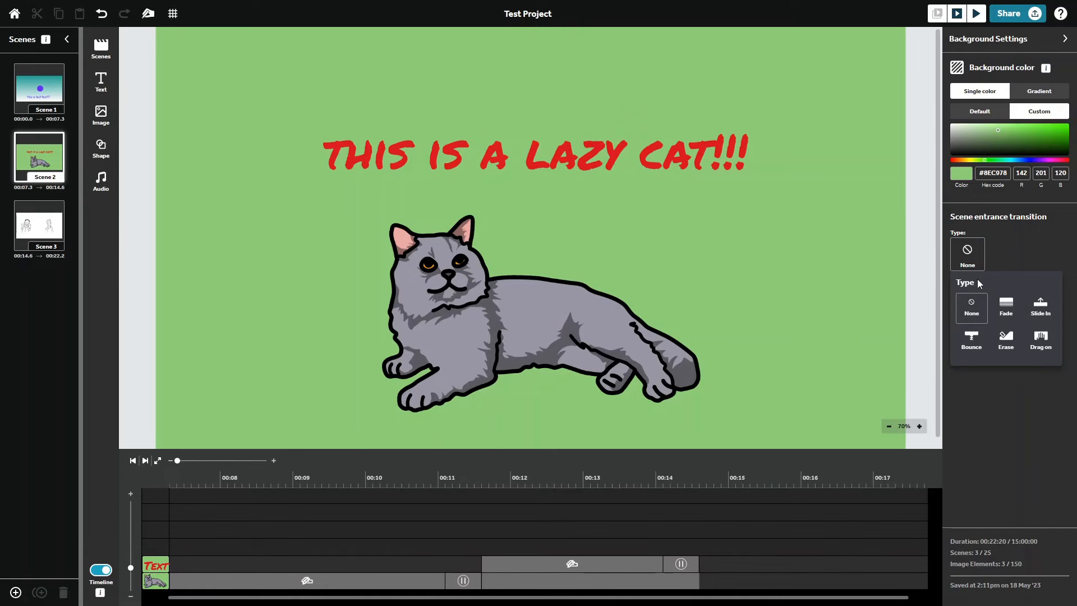
pyautogui.click(971, 340)
pyautogui.click(1016, 256)
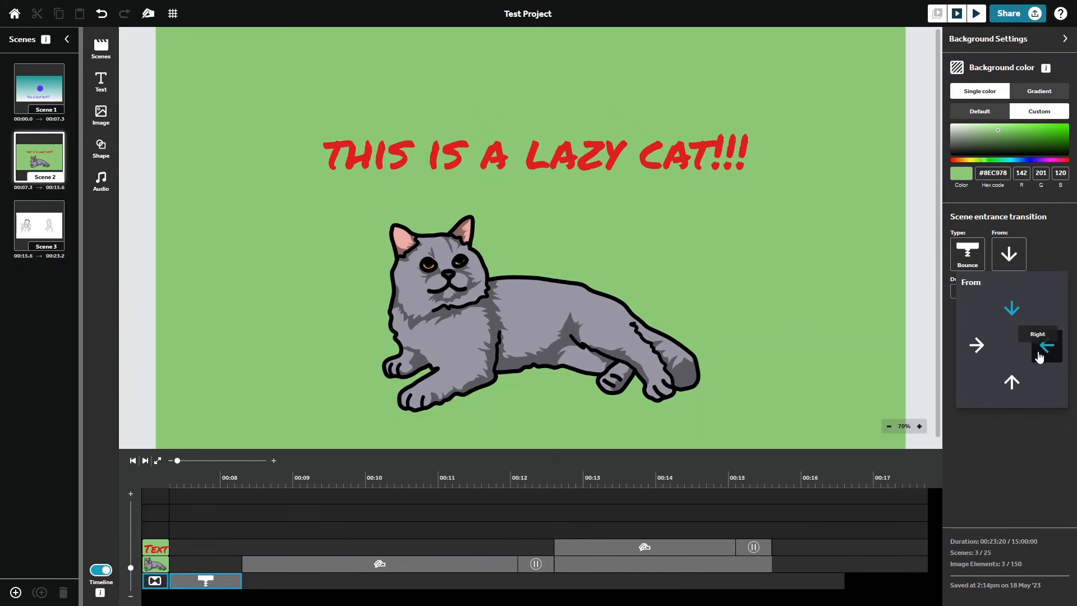
pyautogui.click(1049, 253)
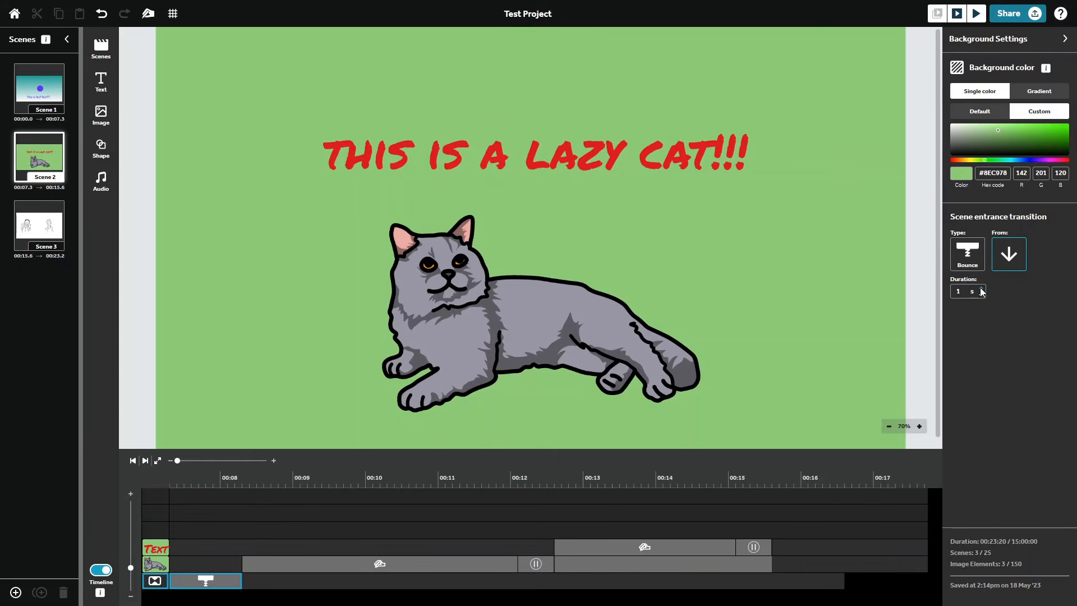
pyautogui.click(981, 289)
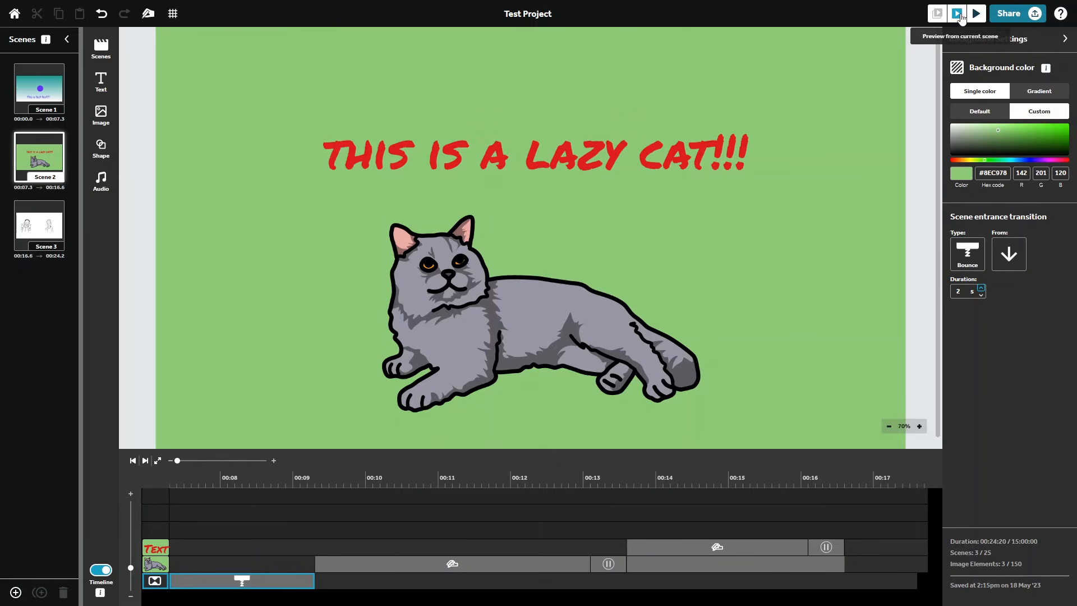
pyautogui.click(957, 13)
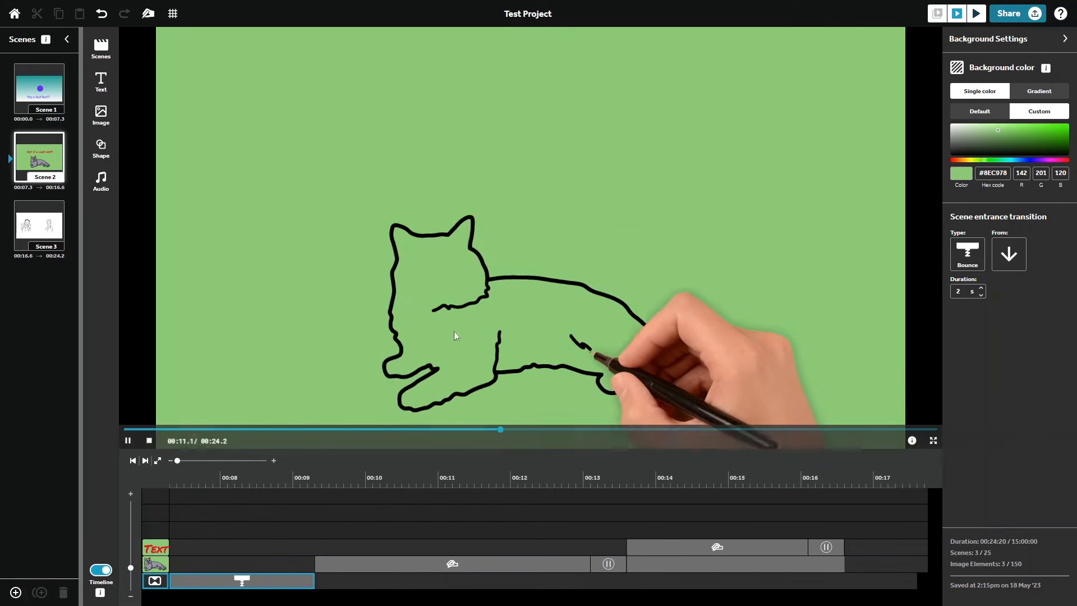
pyautogui.click(149, 440)
# - Give Scene 3 a Fade entrance transition and return to Scene 2
pyautogui.click(51, 228)
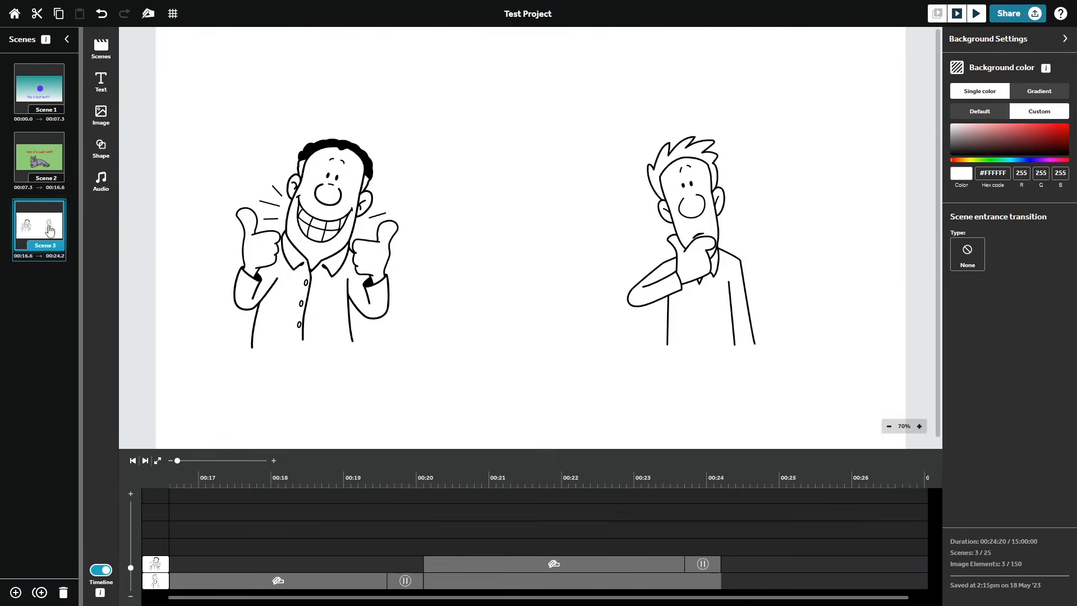
pyautogui.click(973, 253)
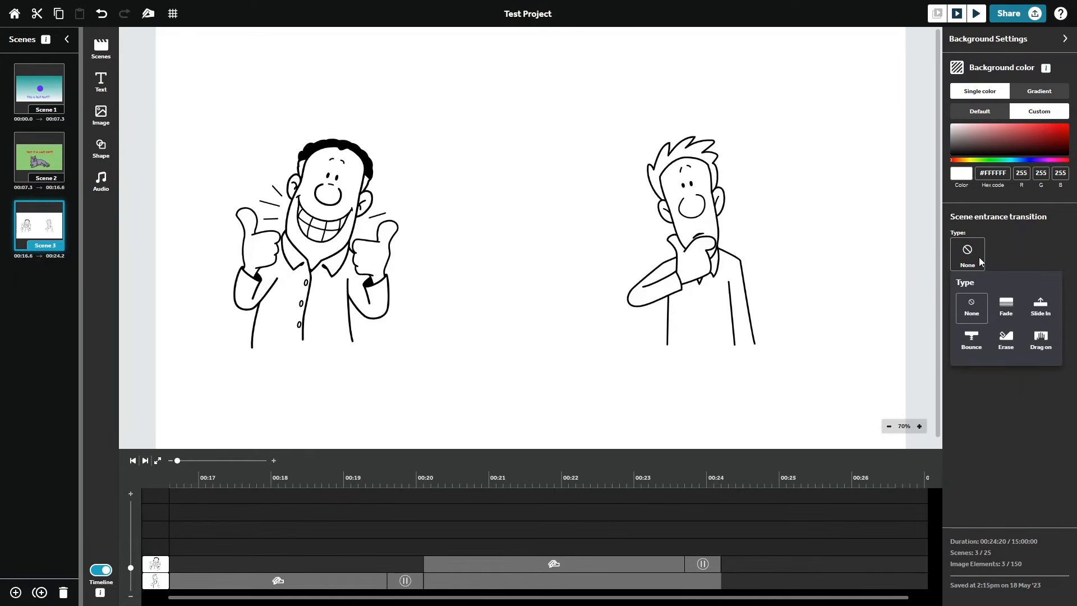
pyautogui.click(979, 257)
pyautogui.click(1007, 304)
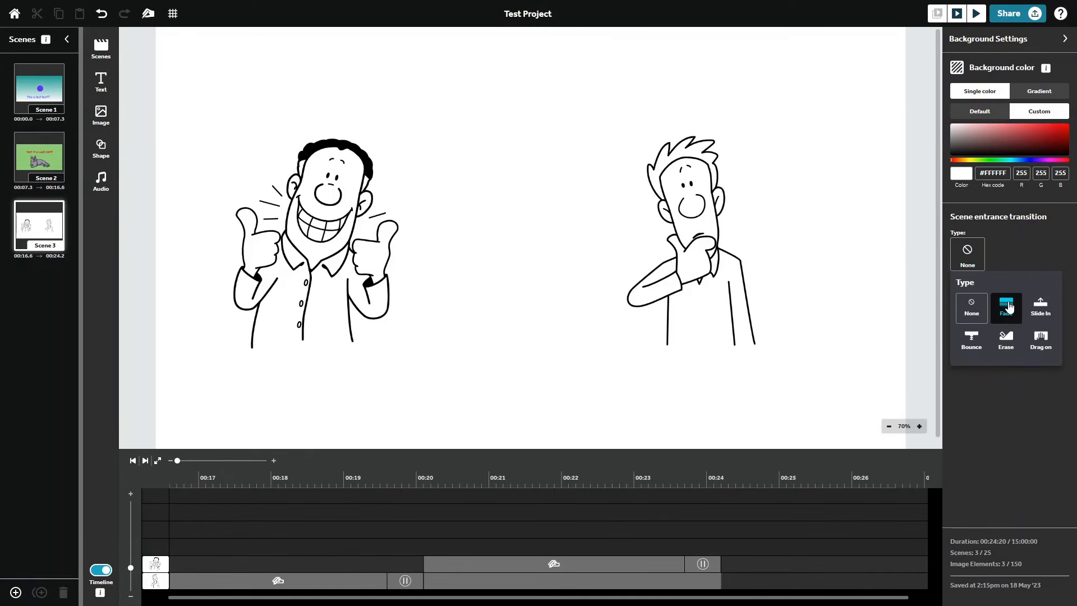
pyautogui.click(37, 161)
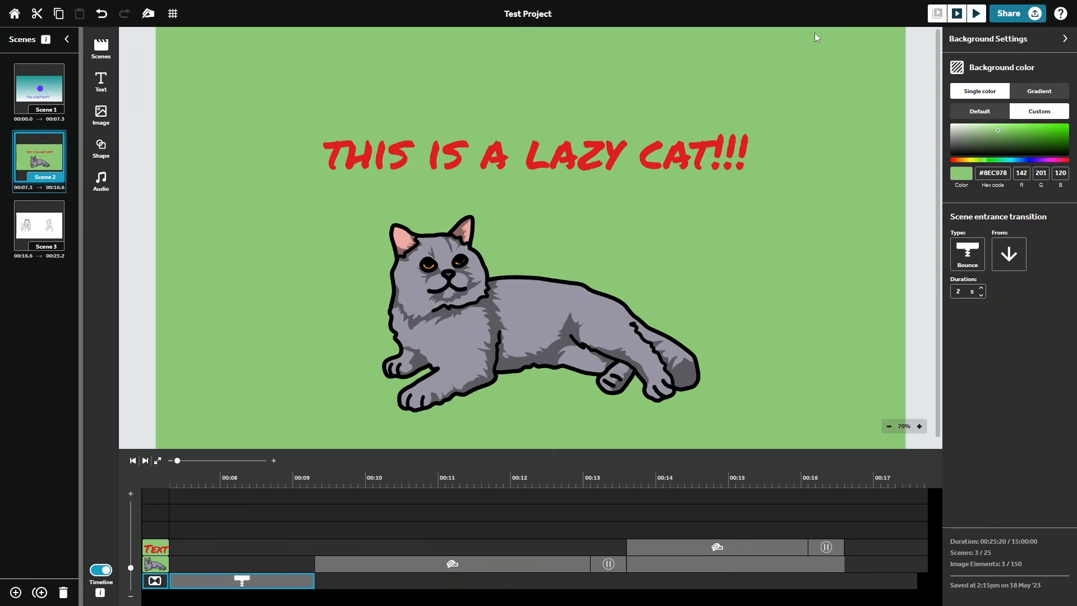
# - Preview the video from the lazy cat scene, and move that scene after the two cartoon men scene
pyautogui.click(958, 14)
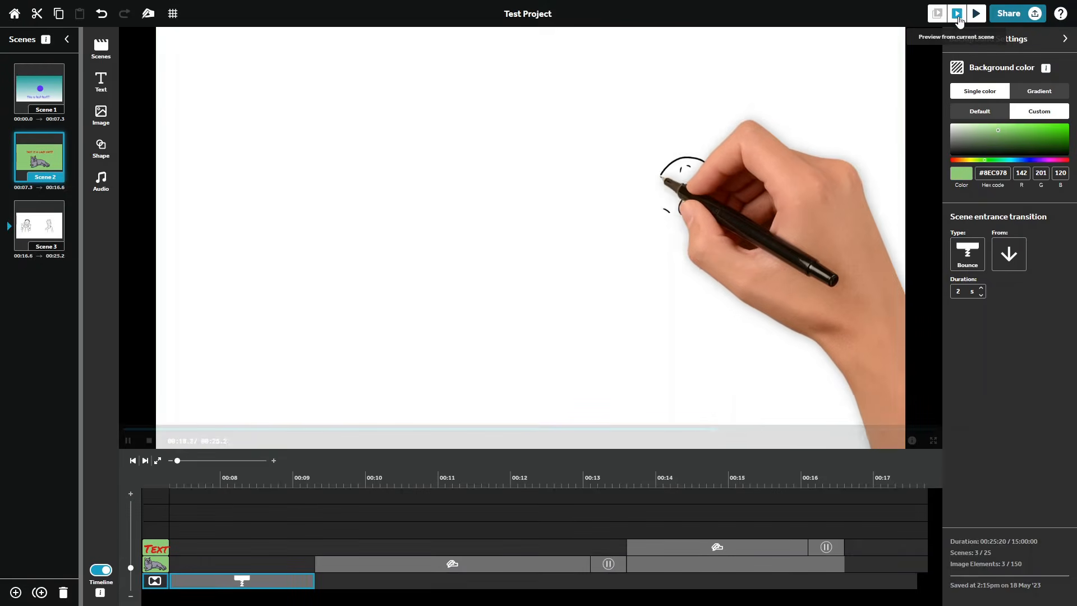
pyautogui.click(151, 443)
pyautogui.click(150, 442)
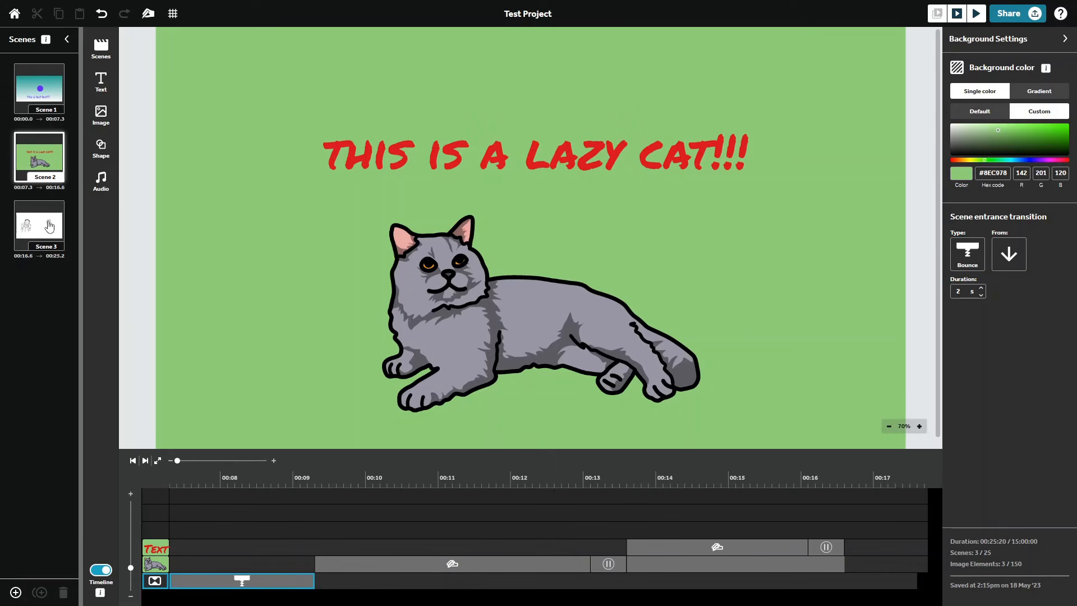
pyautogui.moveTo(39, 158); pyautogui.dragTo(46, 229)
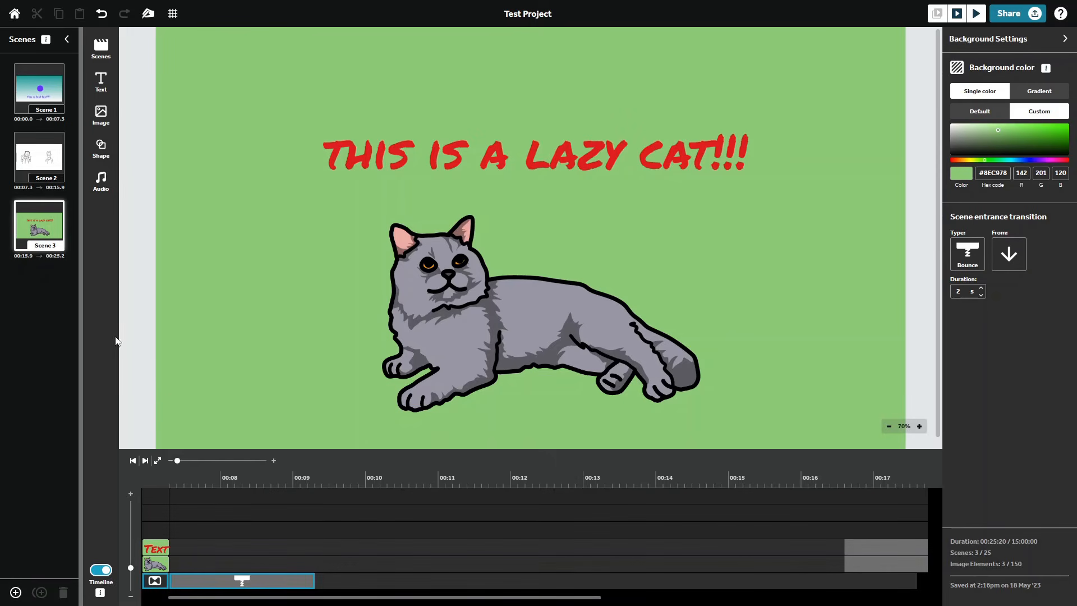
# - Upload the "VideoScribe audio track test" file from the Desktop folder 1234 as the project's voiceover track
pyautogui.click(99, 185)
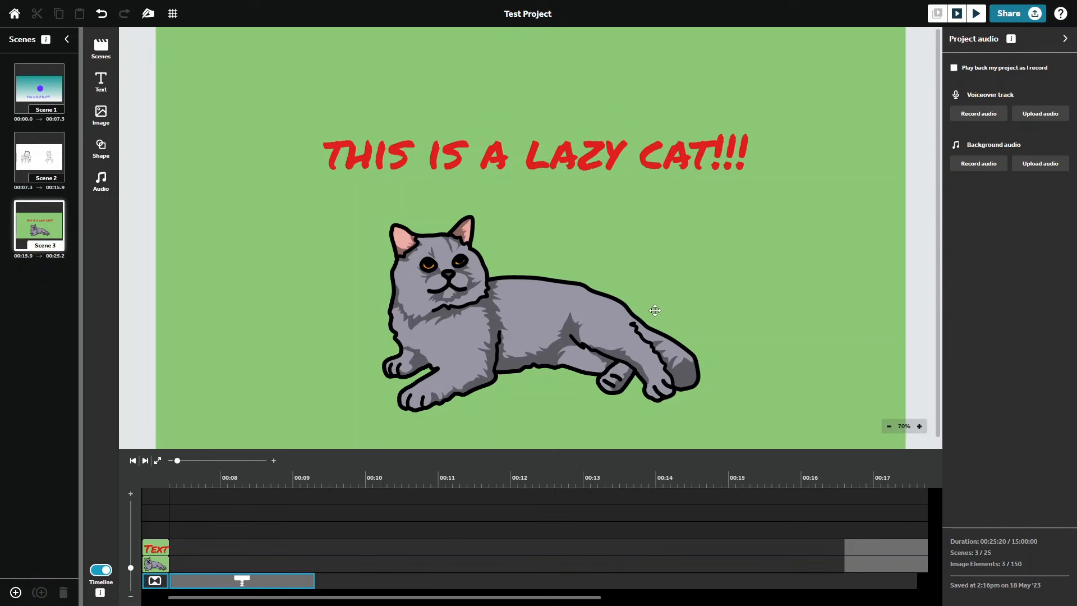
pyautogui.click(1048, 116)
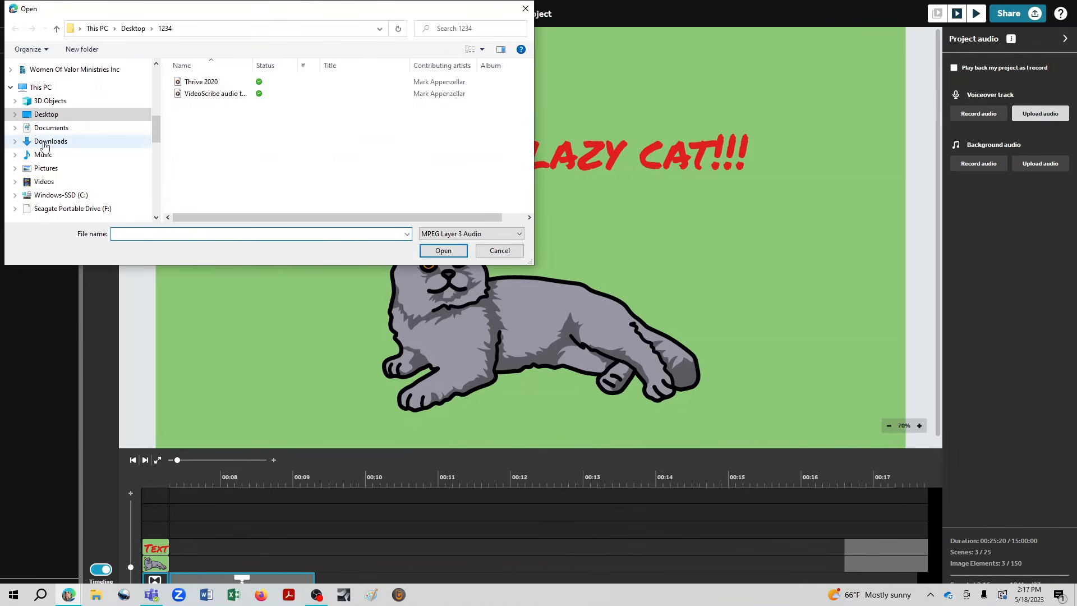
pyautogui.click(47, 117)
pyautogui.doubleClick(268, 82)
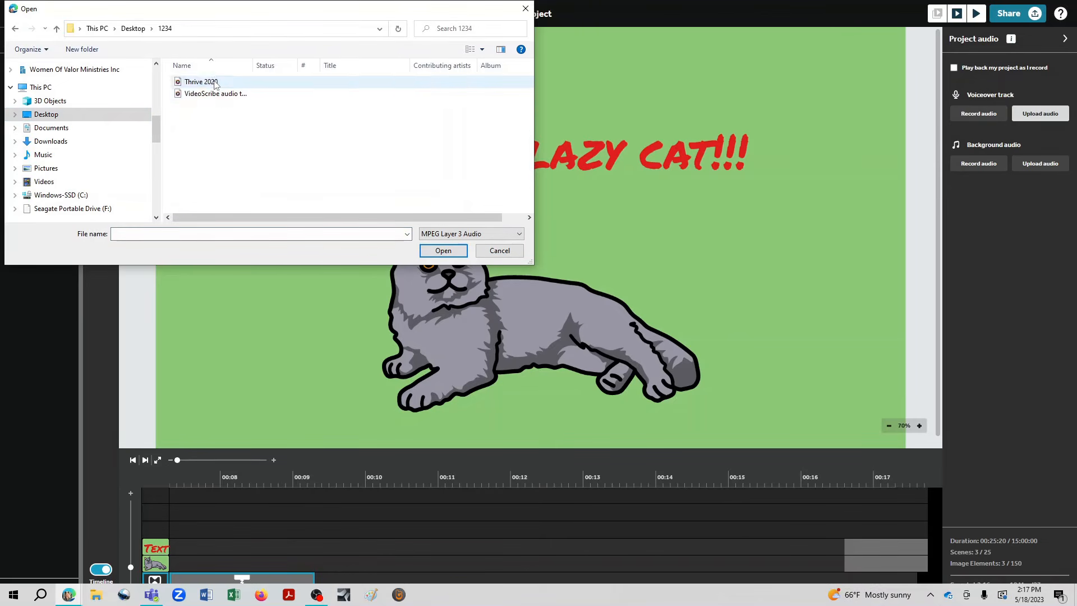
pyautogui.click(223, 96)
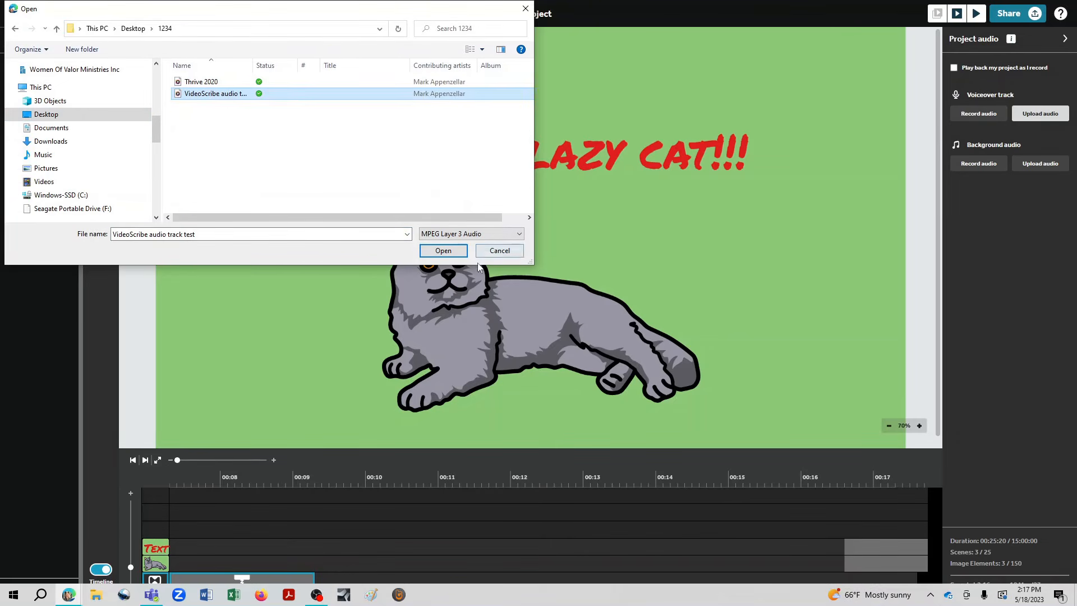
pyautogui.click(443, 251)
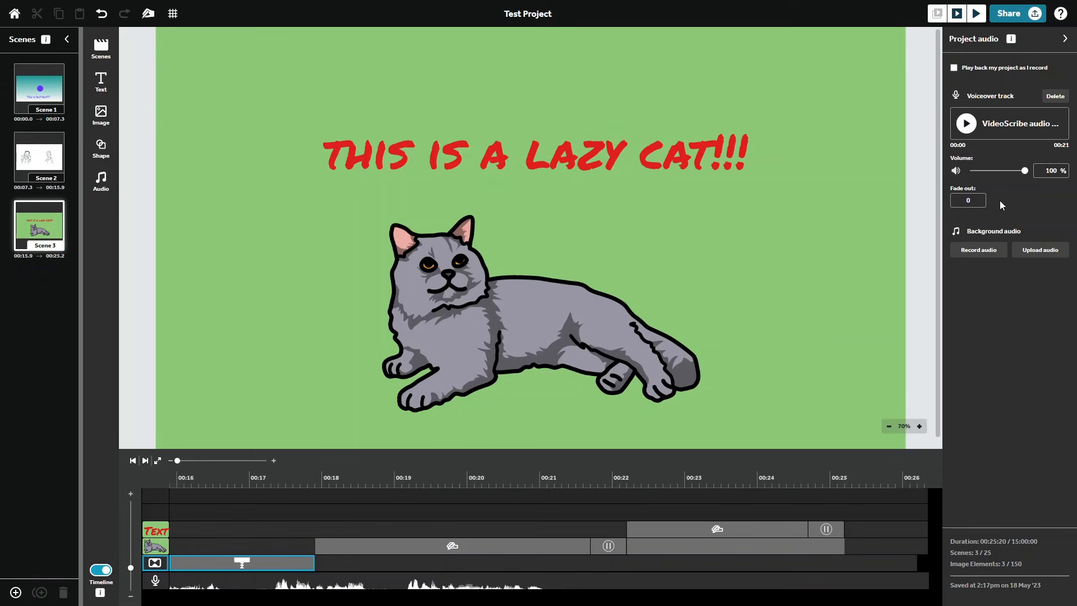
# - Upload the "Thrive 2020" file from the same folder as the project's background audio
pyautogui.click(1034, 253)
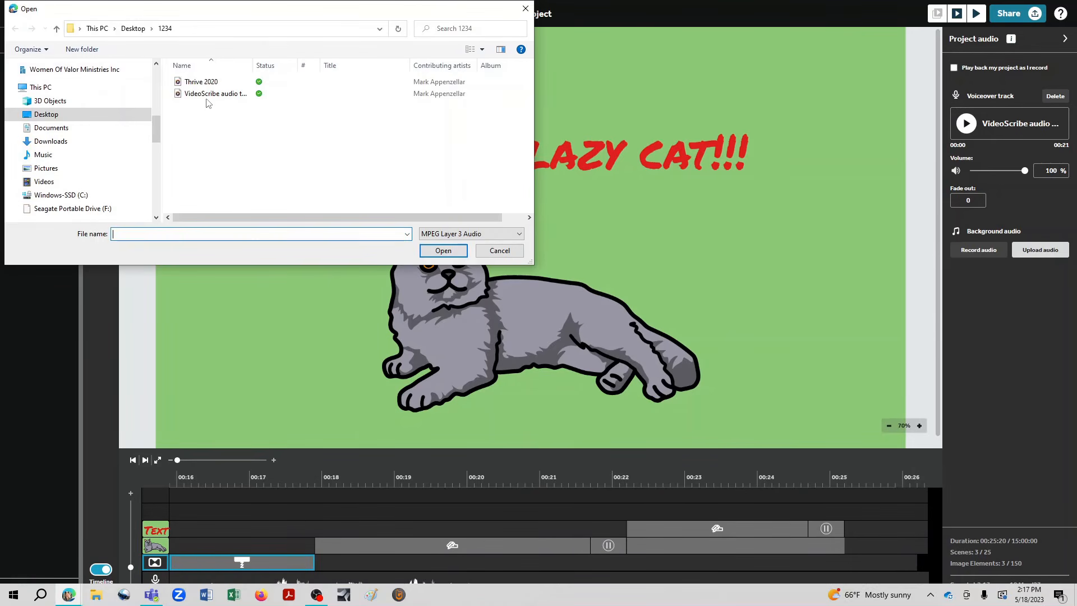
pyautogui.click(202, 82)
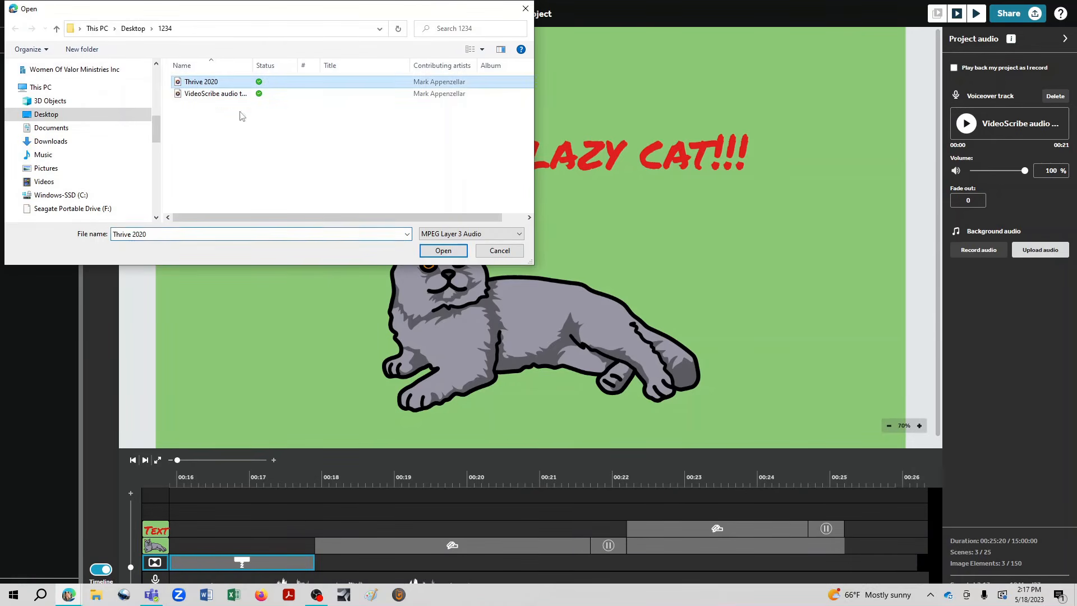
pyautogui.click(443, 251)
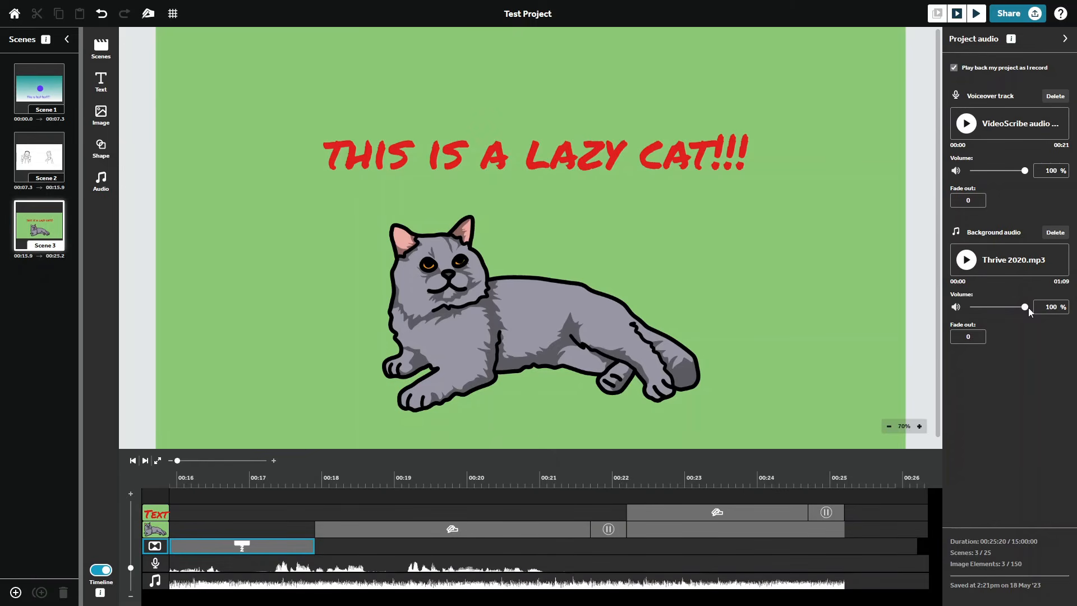
# - Play the background audio and examine the voiceover and music waveforms in the timelines of Scenes 1 and 2
pyautogui.click(971, 259)
pyautogui.click(31, 92)
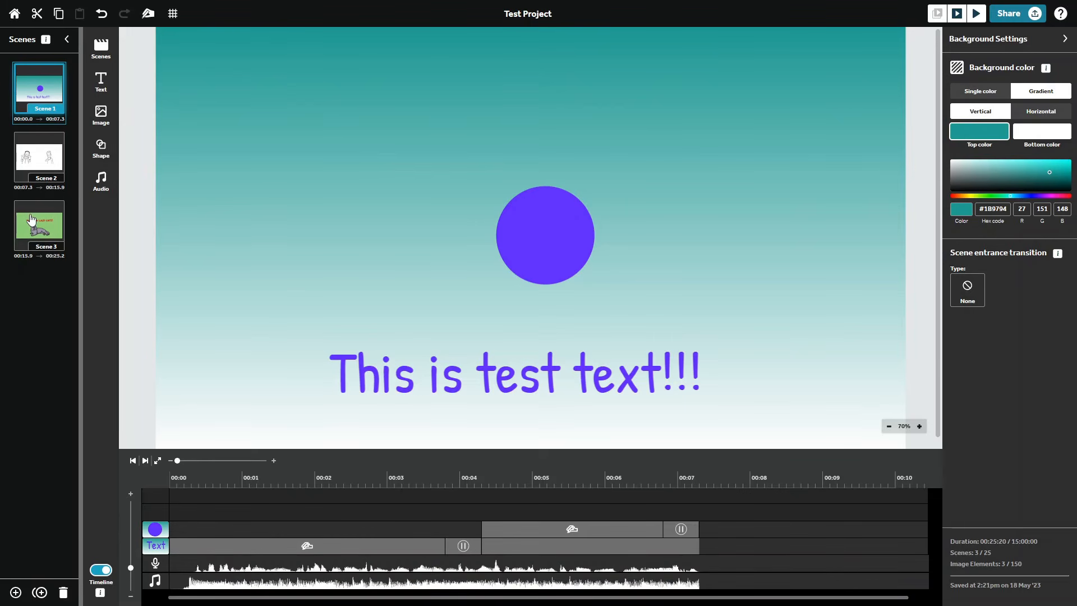
pyautogui.click(28, 167)
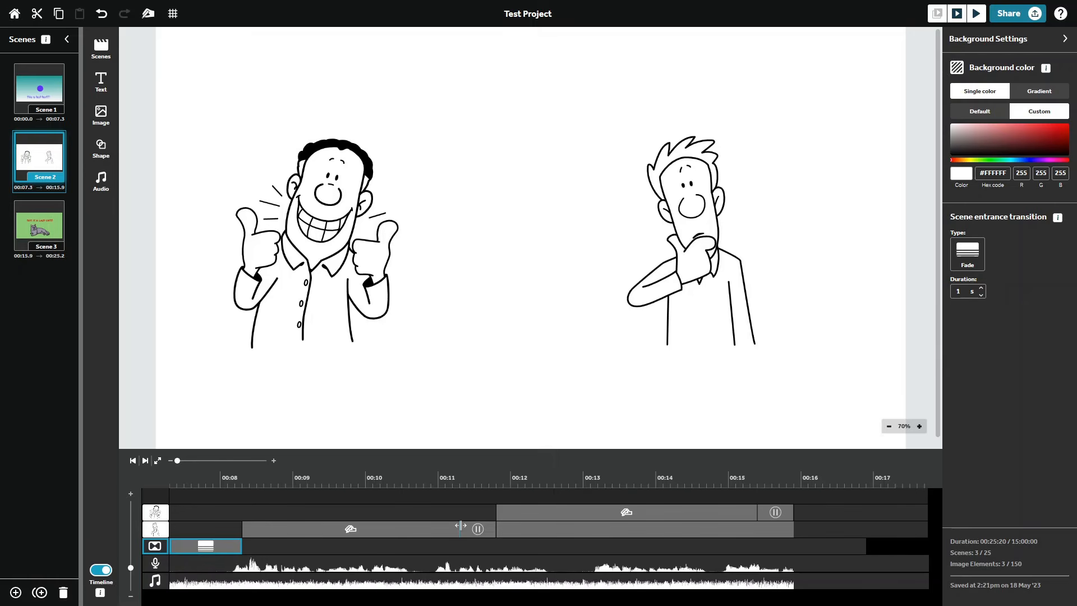
pyautogui.click(32, 102)
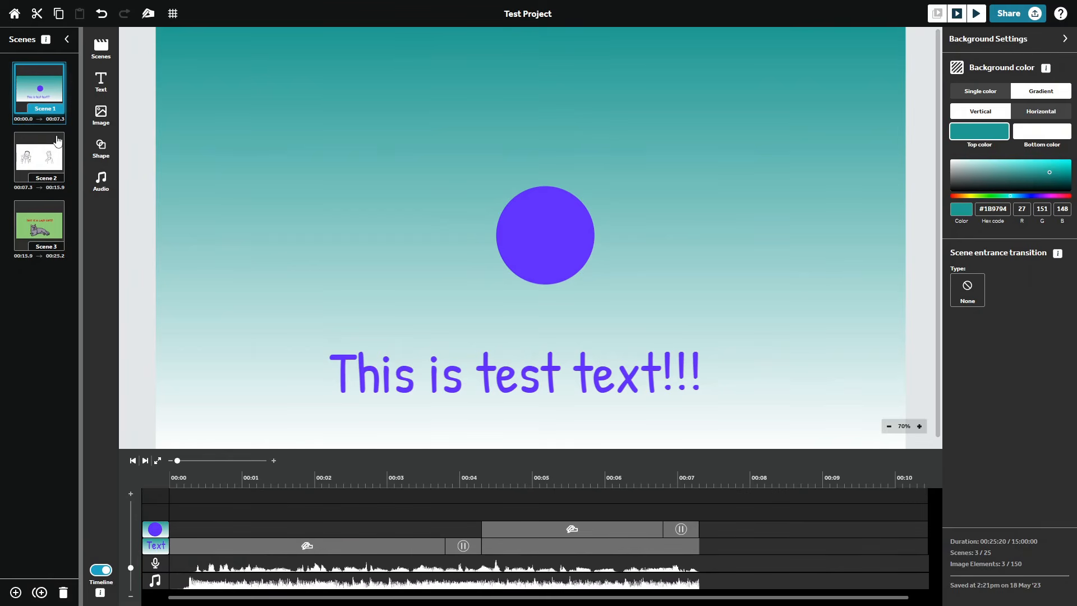
# - Lower the volume of the Thrive 2020 background audio and preview the whole video from the start
pyautogui.click(101, 179)
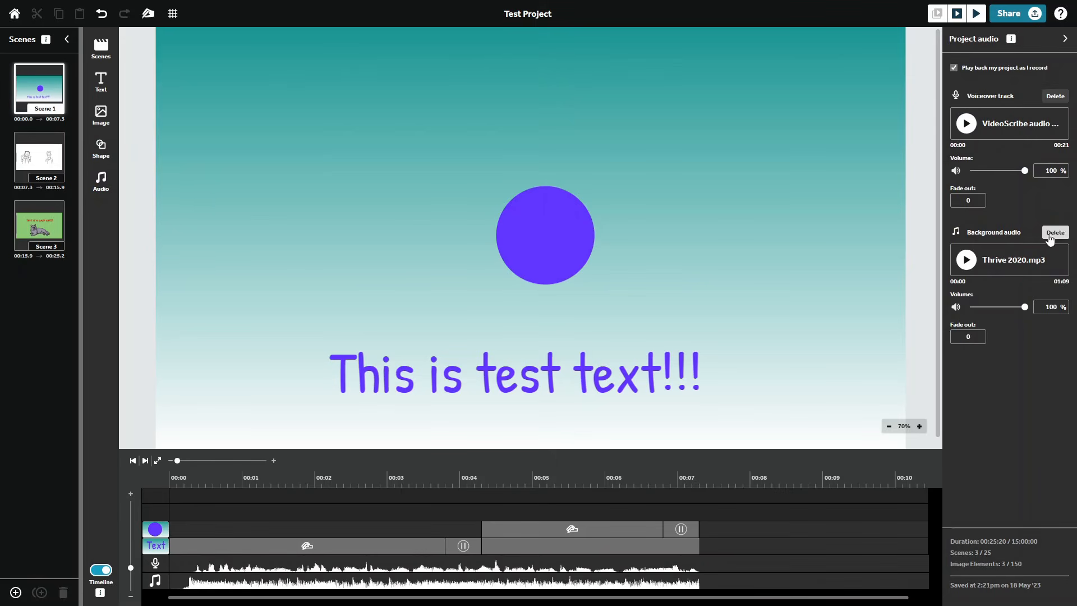
pyautogui.moveTo(1025, 309); pyautogui.dragTo(985, 311)
pyautogui.moveTo(985, 310); pyautogui.dragTo(984, 310)
pyautogui.click(977, 20)
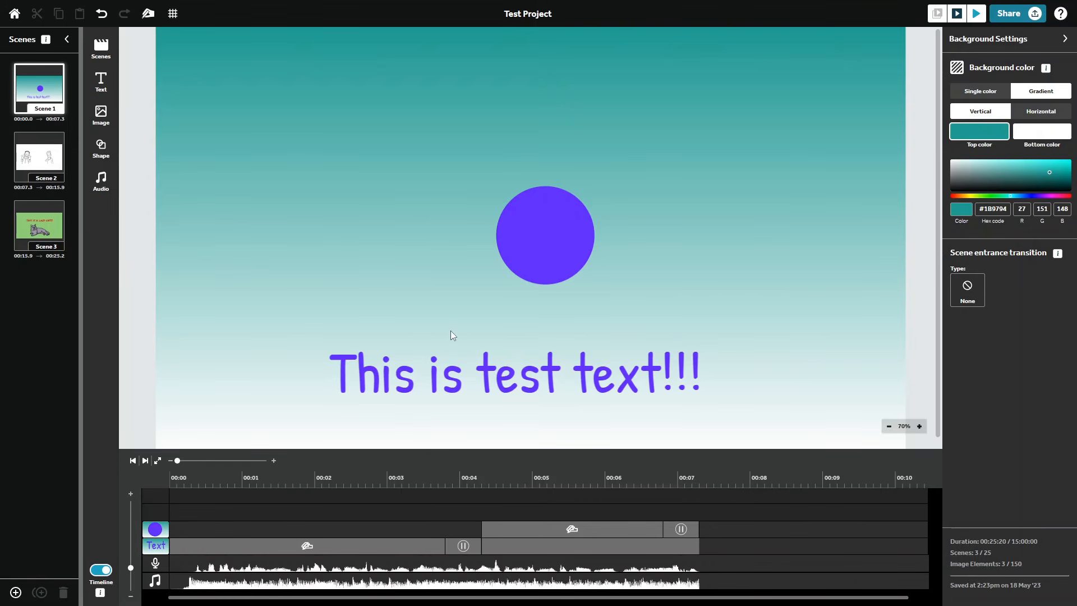
# - Return to the projects list and share Test Project by downloading it as an MP4 video
pyautogui.click(15, 18)
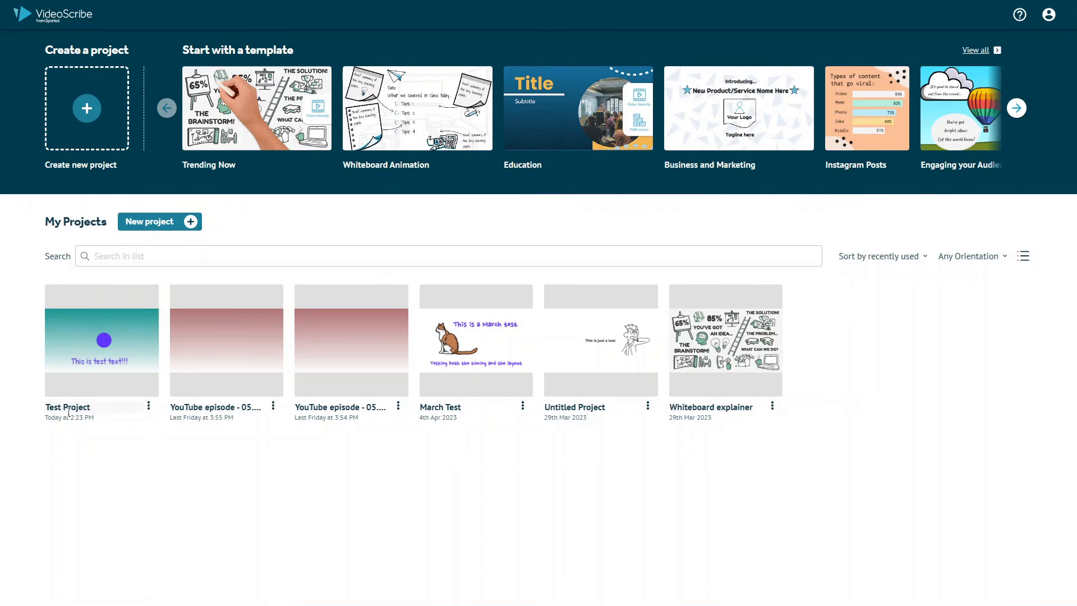
pyautogui.click(149, 407)
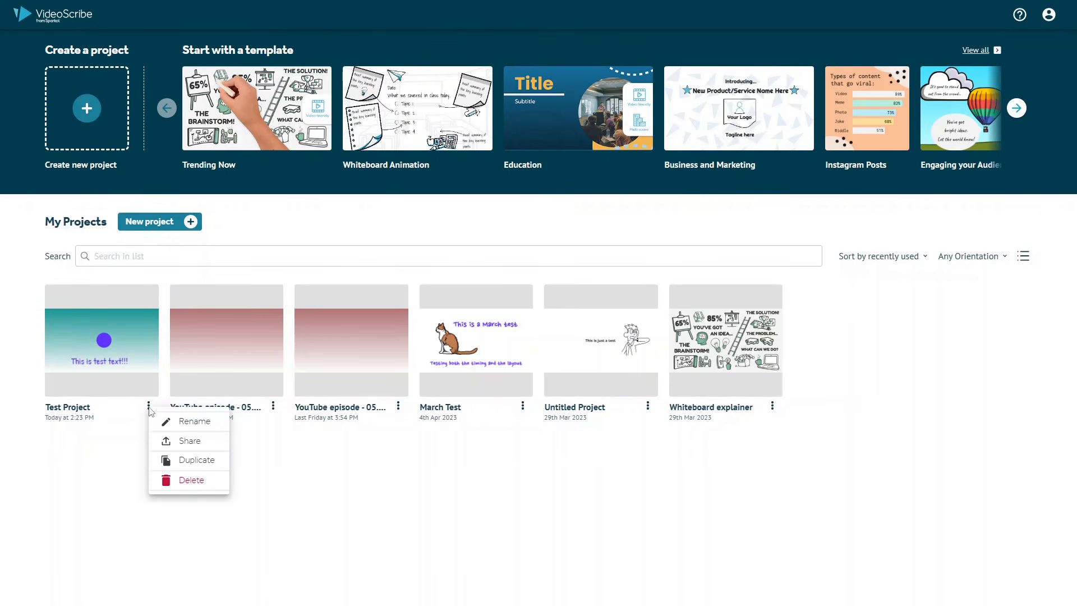
pyautogui.click(193, 440)
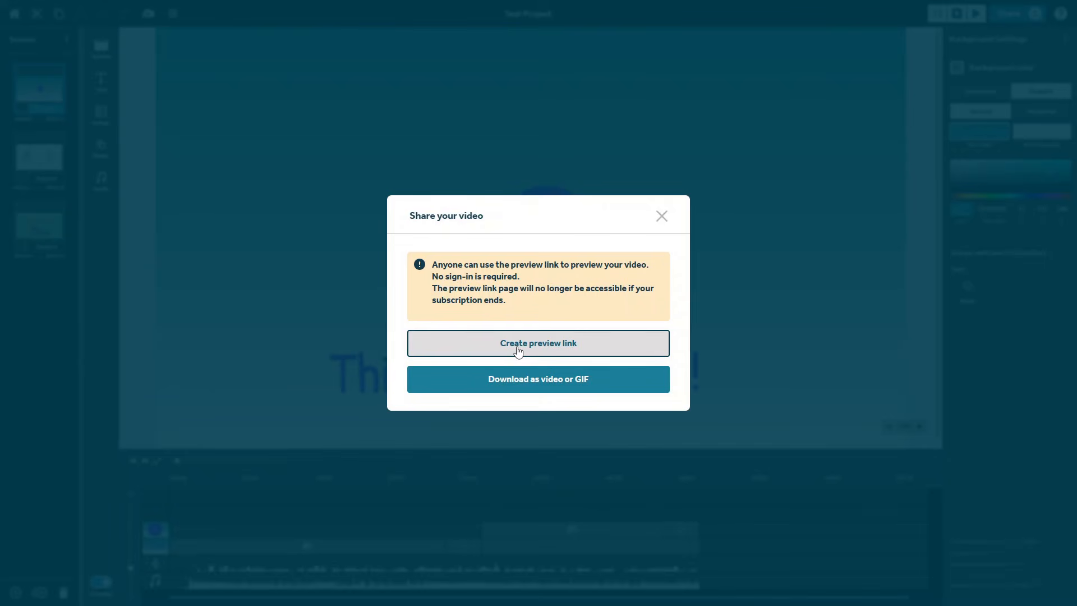
pyautogui.click(520, 380)
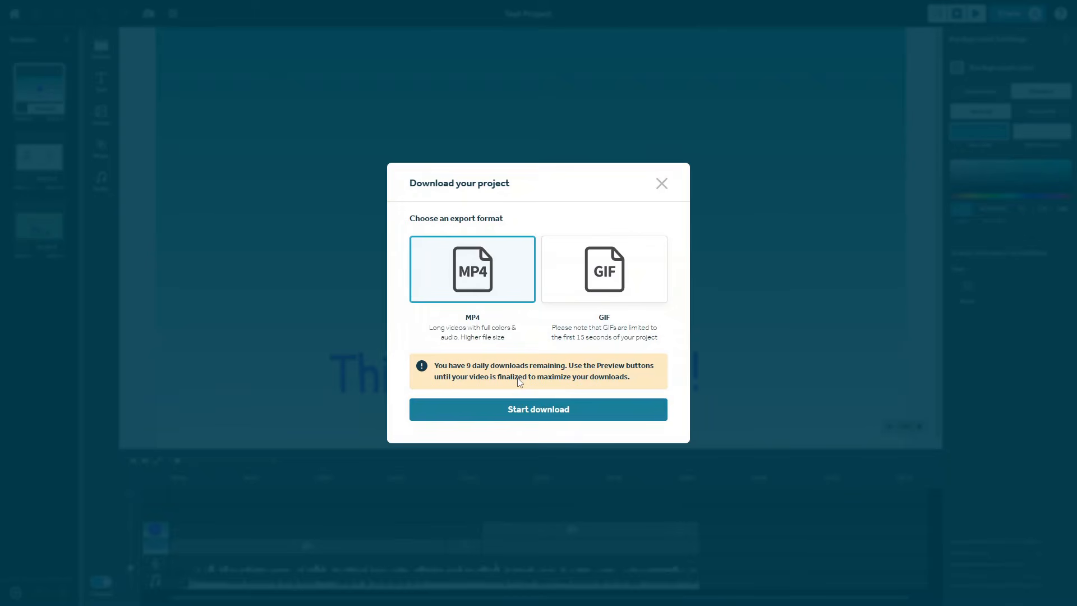
pyautogui.click(484, 282)
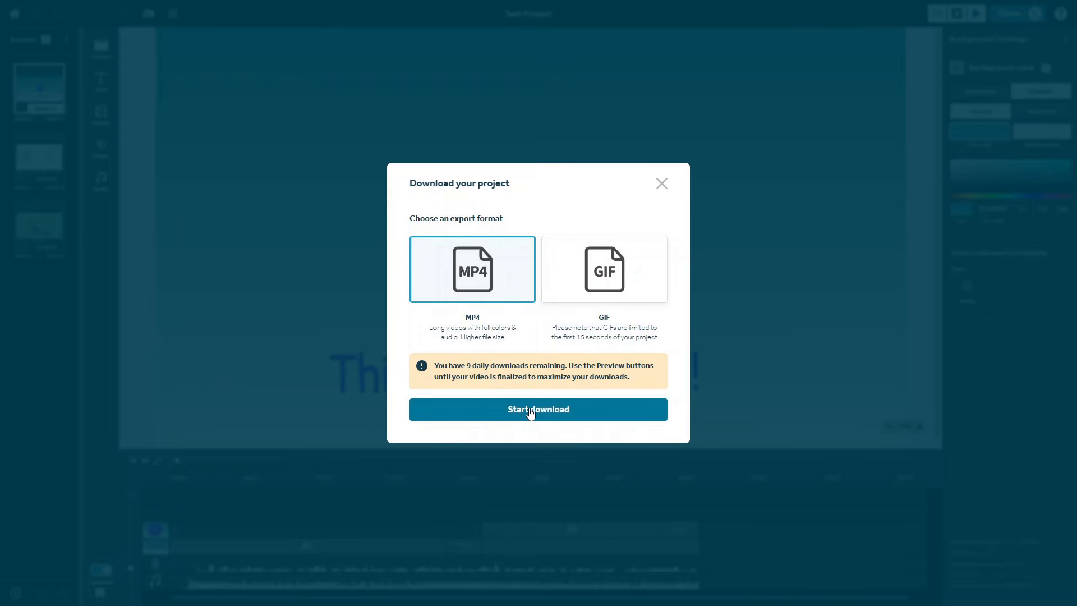
pyautogui.click(531, 413)
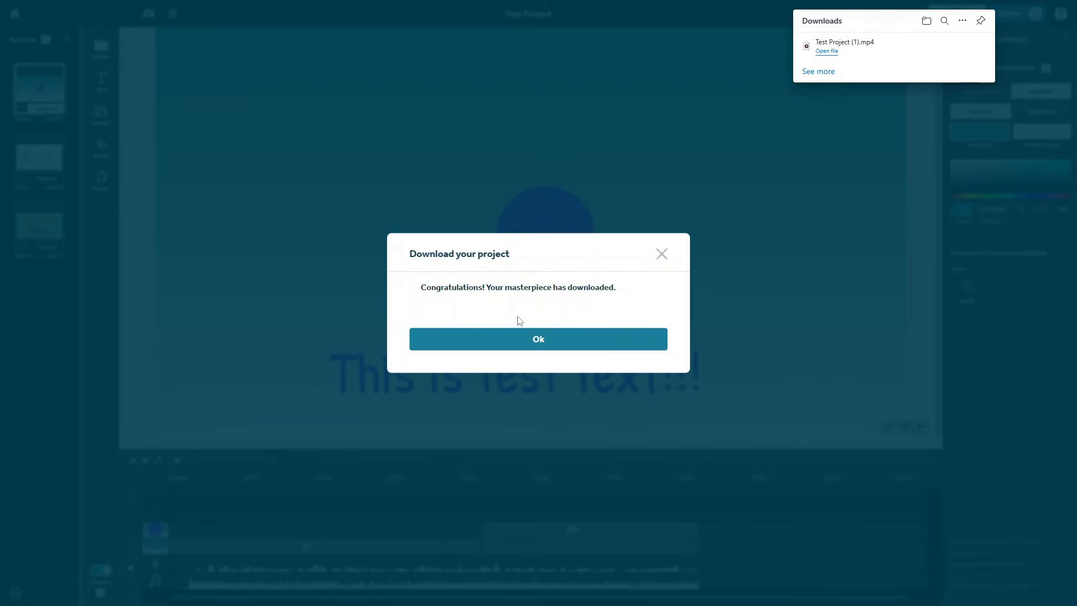
pyautogui.click(529, 338)
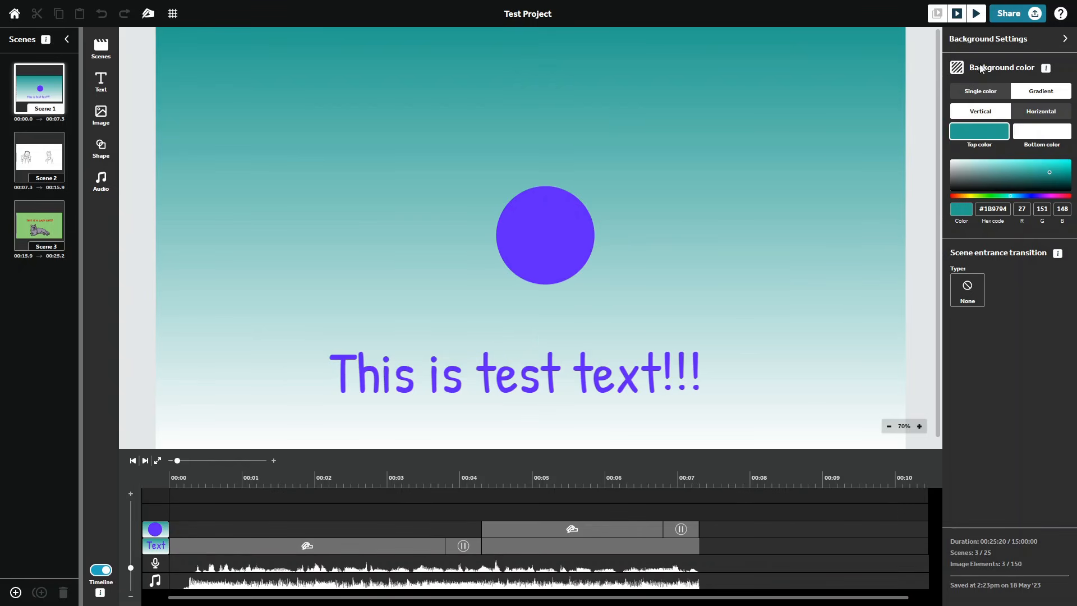
# - Leave full screen, play and pause the downloaded "Test Project (1)" video in Media Player, and return to the VideoScribe editor
pyautogui.press('F11')
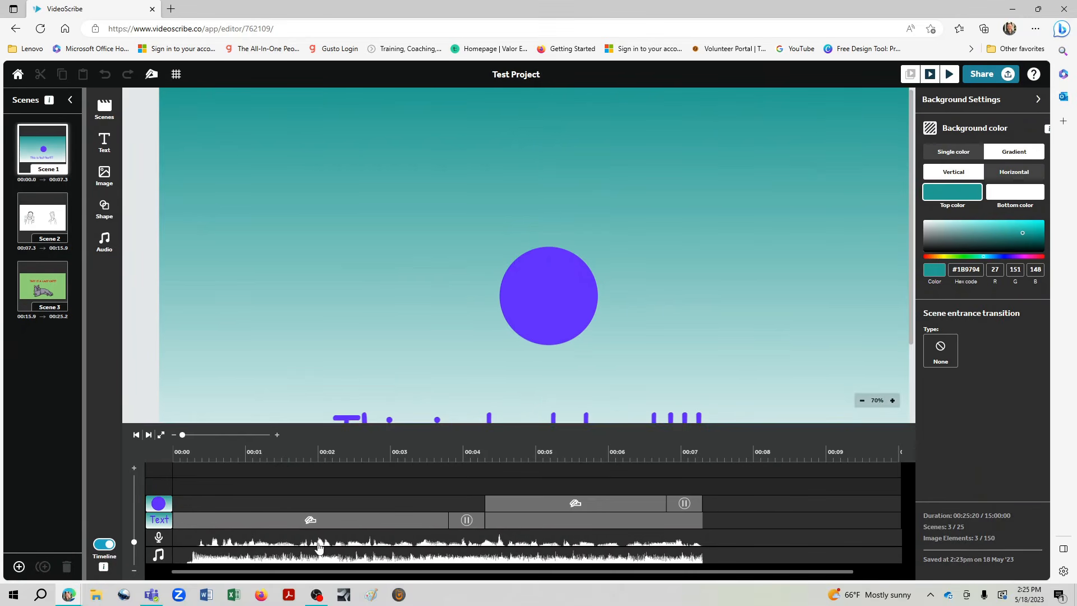
pyautogui.click(98, 595)
pyautogui.doubleClick(377, 227)
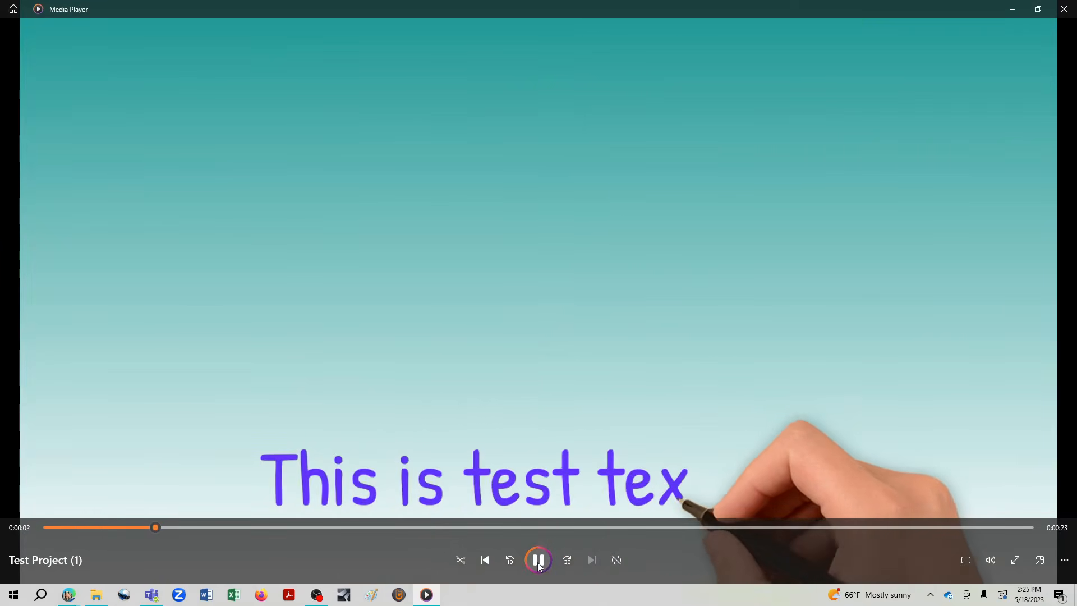
pyautogui.click(538, 561)
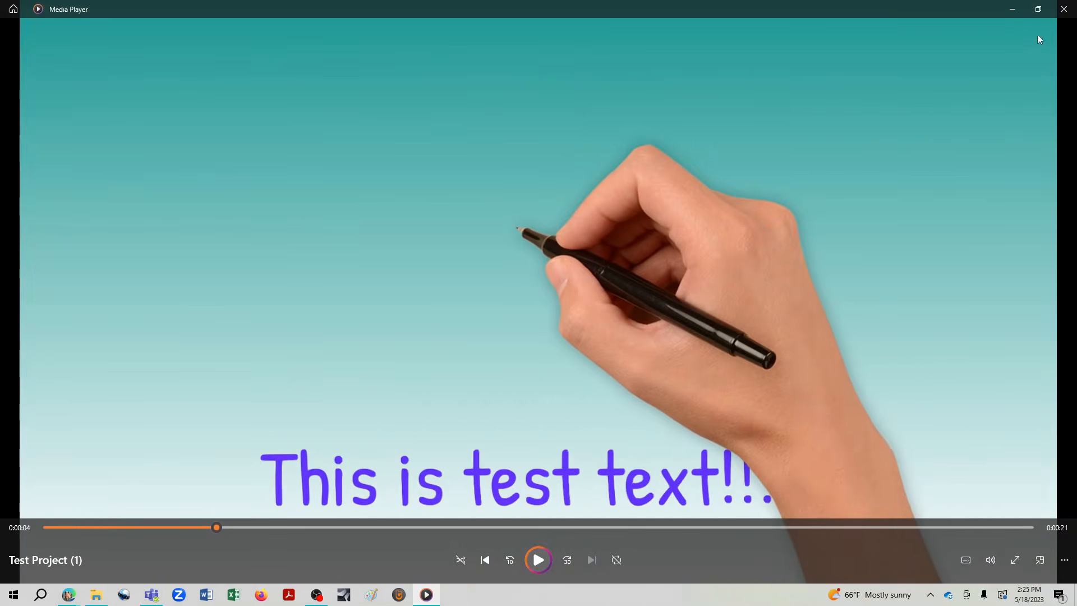
pyautogui.click(1014, 10)
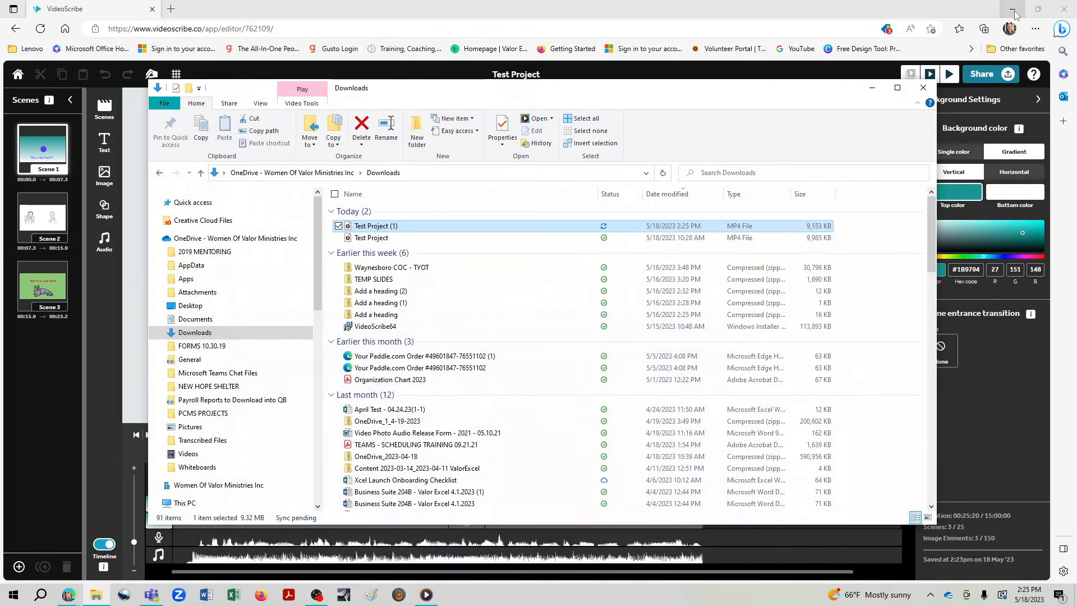
pyautogui.click(875, 88)
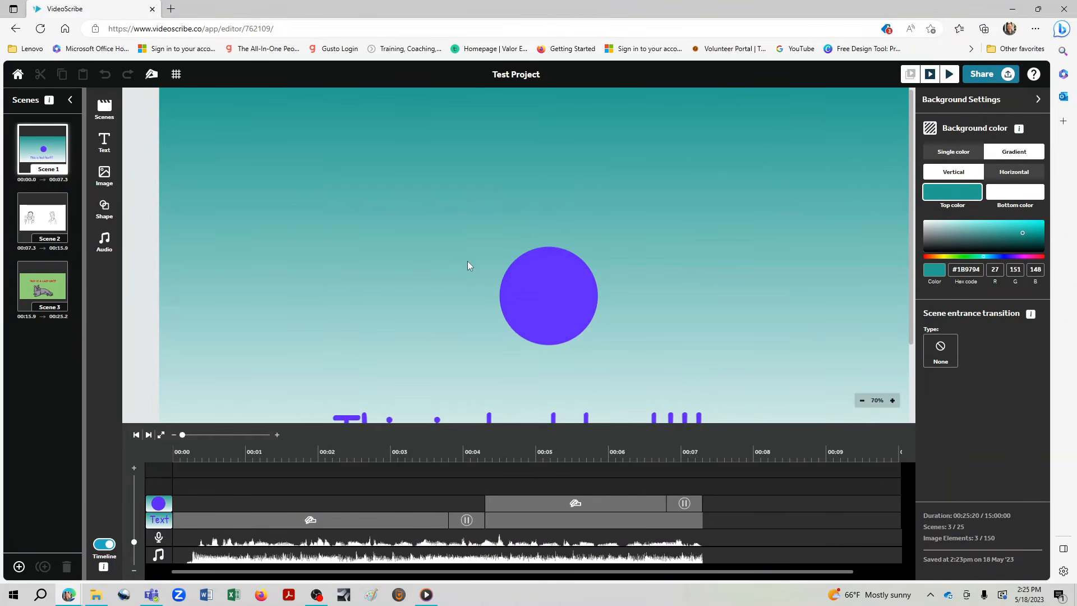
pyautogui.scroll(-1, 456, 262)
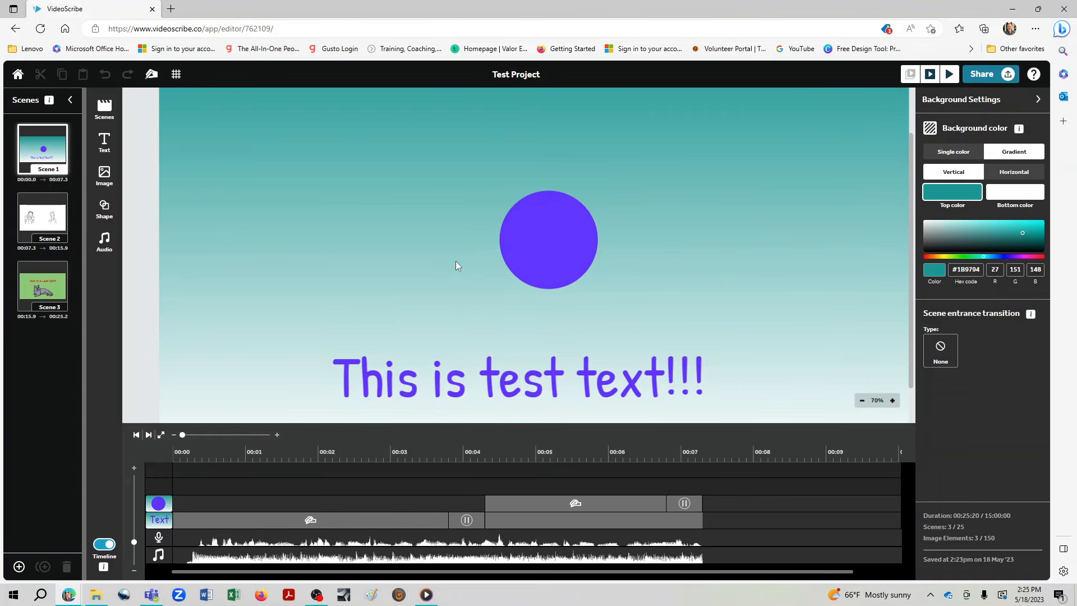